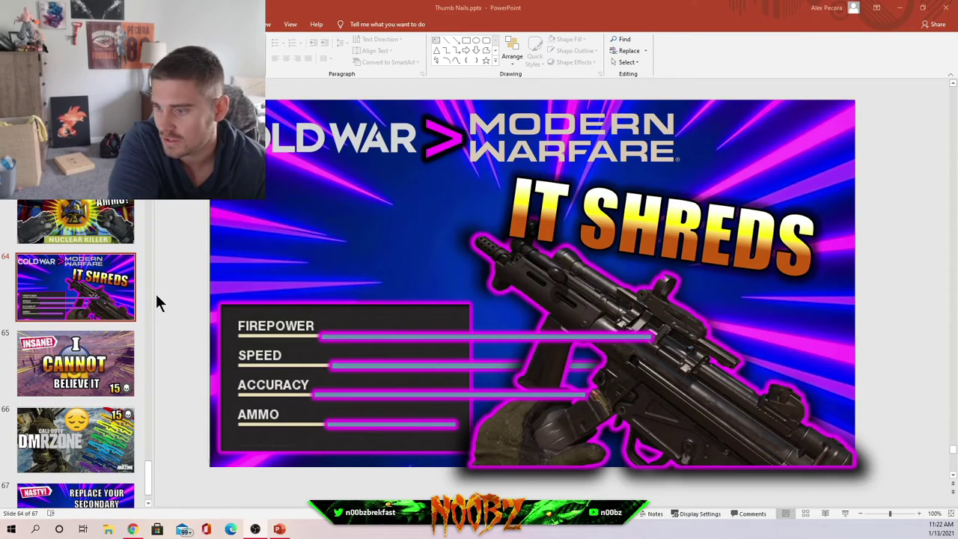
# - Add a new slide after slide 67 and clear all its placeholders so that it is blank
pyautogui.press('Down')
pyautogui.press('Down')
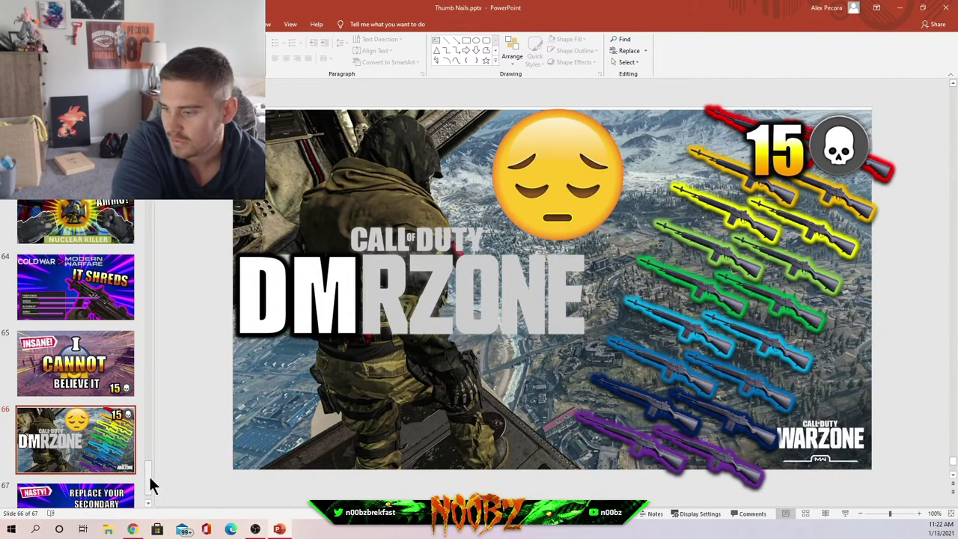
pyautogui.click(121, 488)
pyautogui.press('Return')
pyautogui.click(380, 202)
pyautogui.hotkey('ctrl', 'a')
pyautogui.press('Delete')
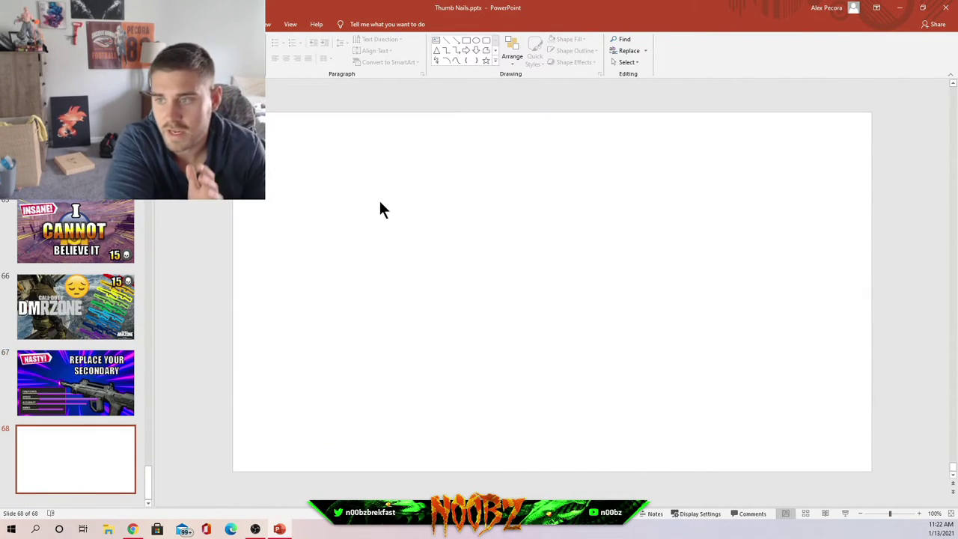
# - Switch to Chrome and compare the MP5 pictures in the image search results, previewing several transparent ones
pyautogui.click(132, 529)
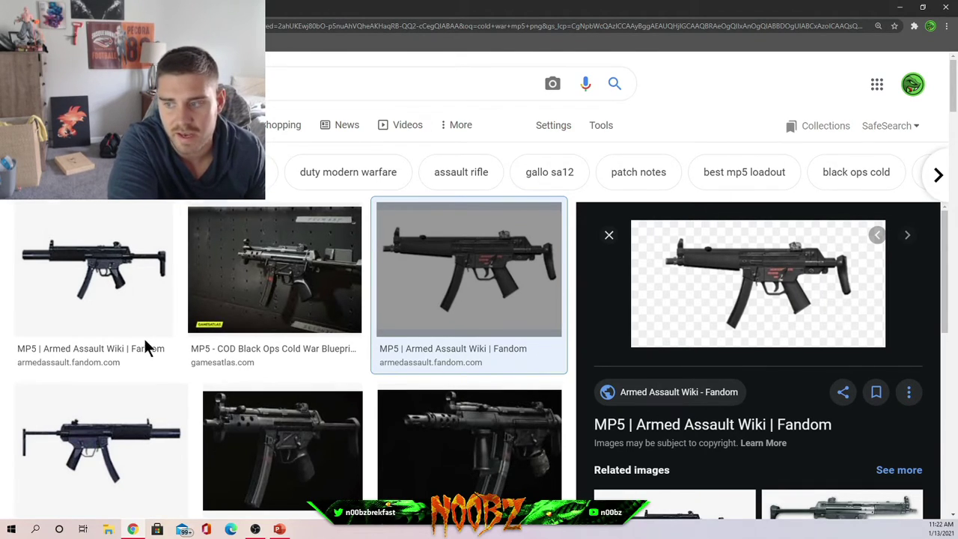
pyautogui.click(152, 295)
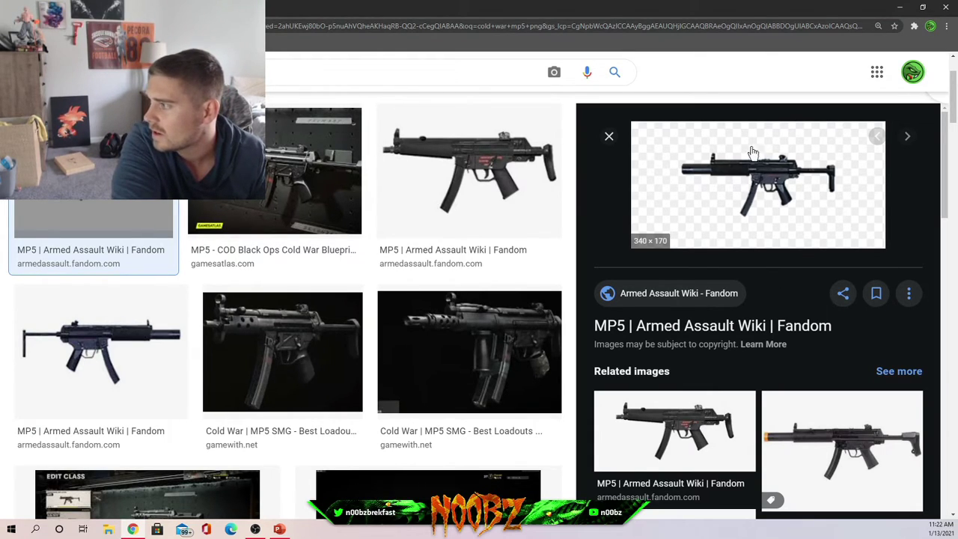
pyautogui.click(468, 203)
pyautogui.scroll(-5, 182, 278)
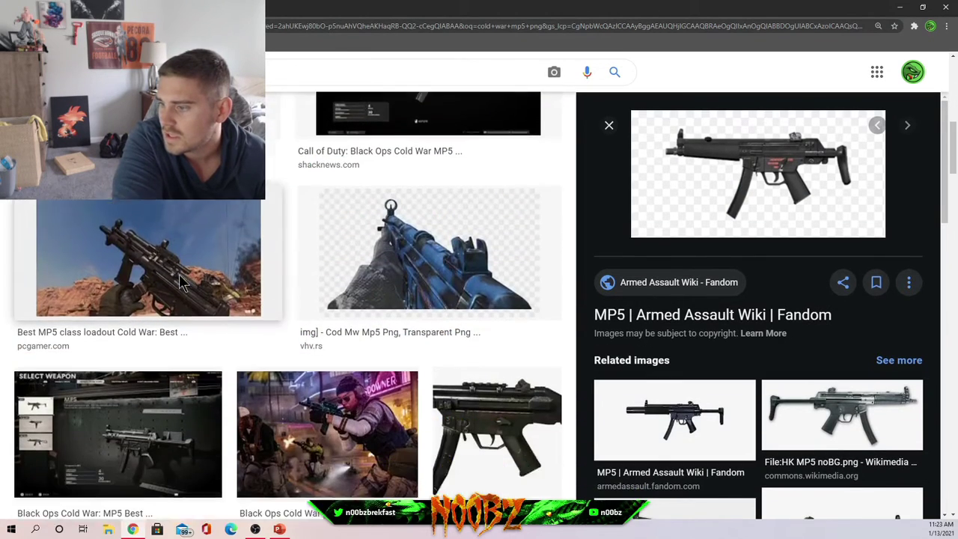
pyautogui.click(360, 215)
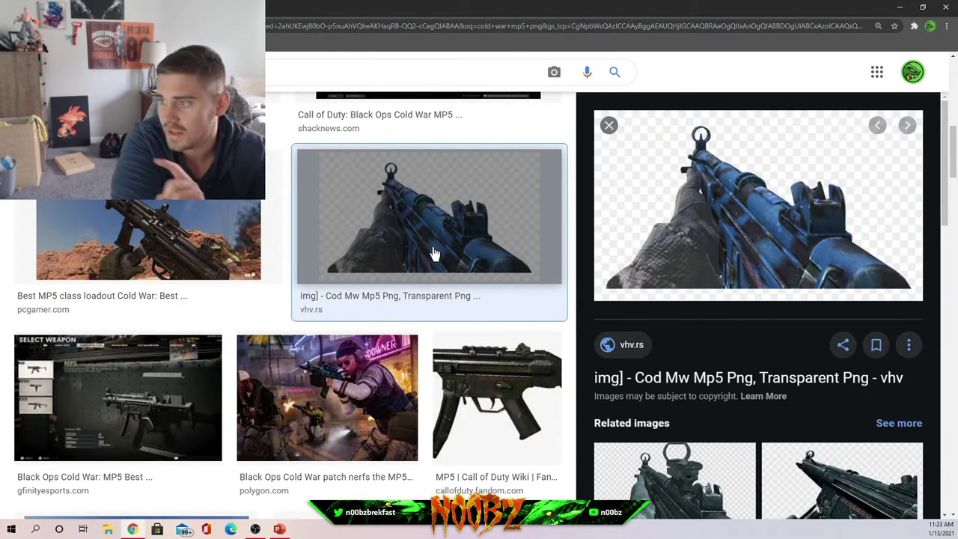
pyautogui.moveTo(746, 209); pyautogui.dragTo(684, 316)
pyautogui.scroll(-2, 683, 316)
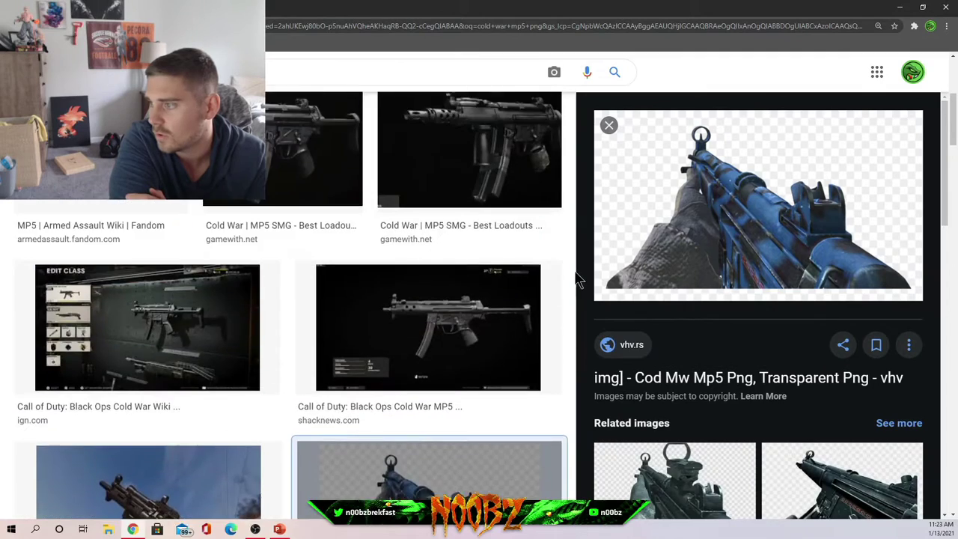
pyautogui.scroll(2, 579, 278)
pyautogui.click(465, 314)
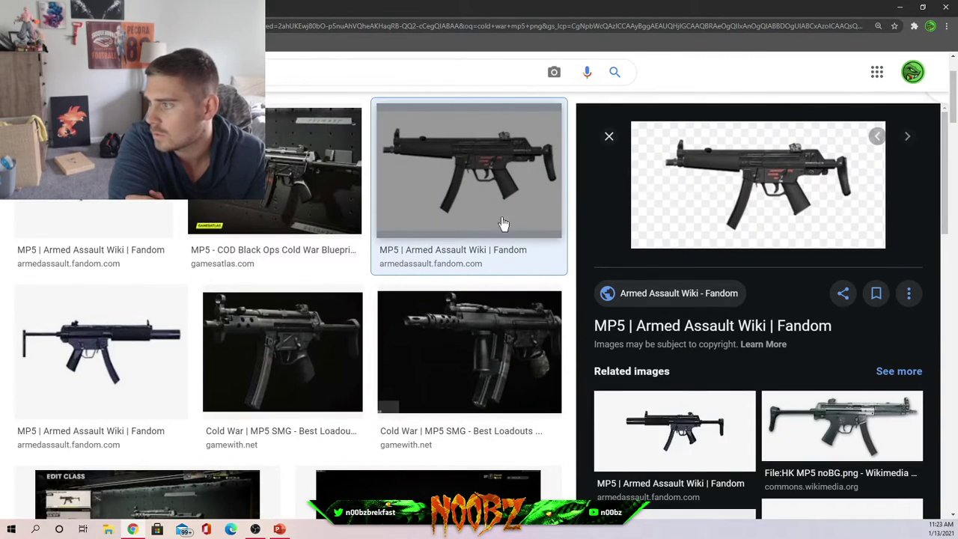
pyautogui.moveTo(503, 223); pyautogui.dragTo(770, 288)
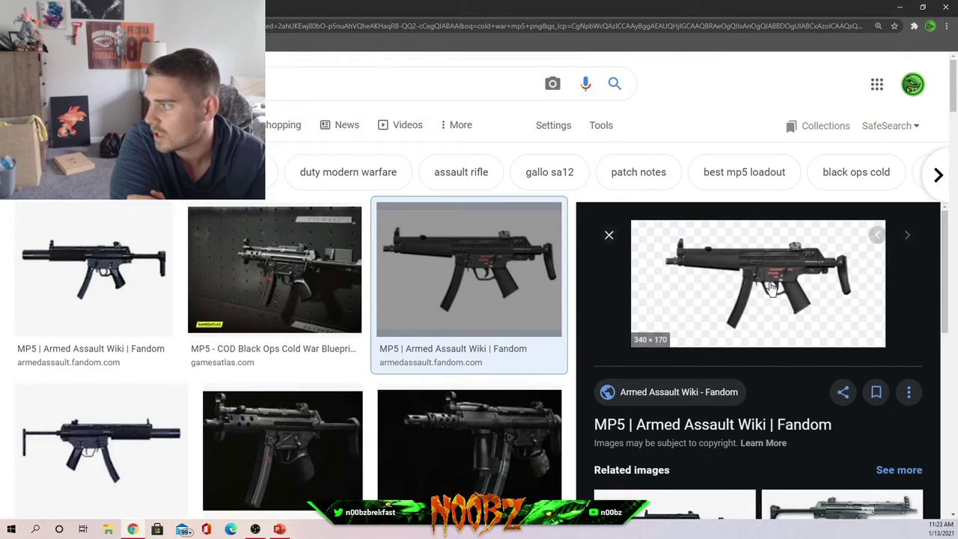
# - Copy the transparent Armed Assault Wiki MP5 image and paste it onto the blank slide in PowerPoint
pyautogui.scroll(-2, 771, 288)
pyautogui.rightClick(731, 167)
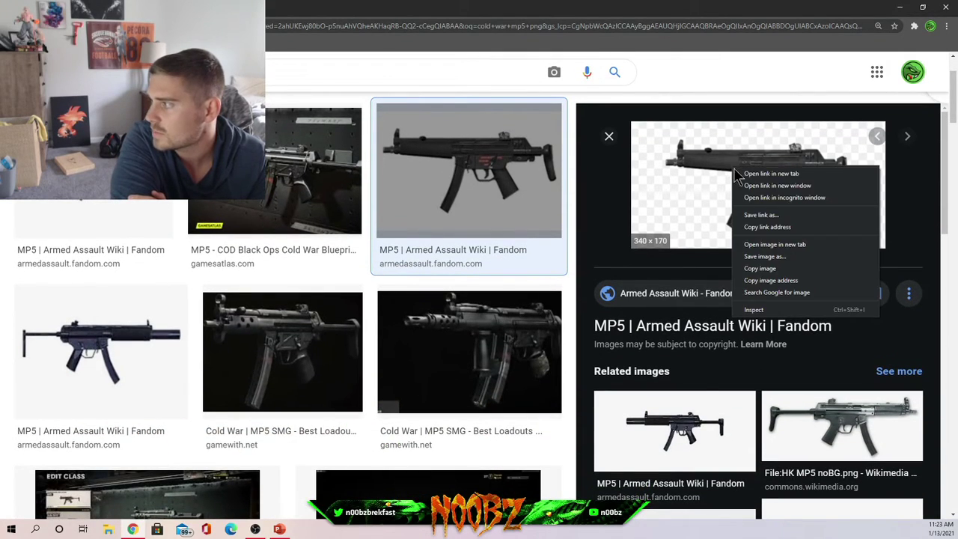
pyautogui.click(764, 268)
pyautogui.click(900, 7)
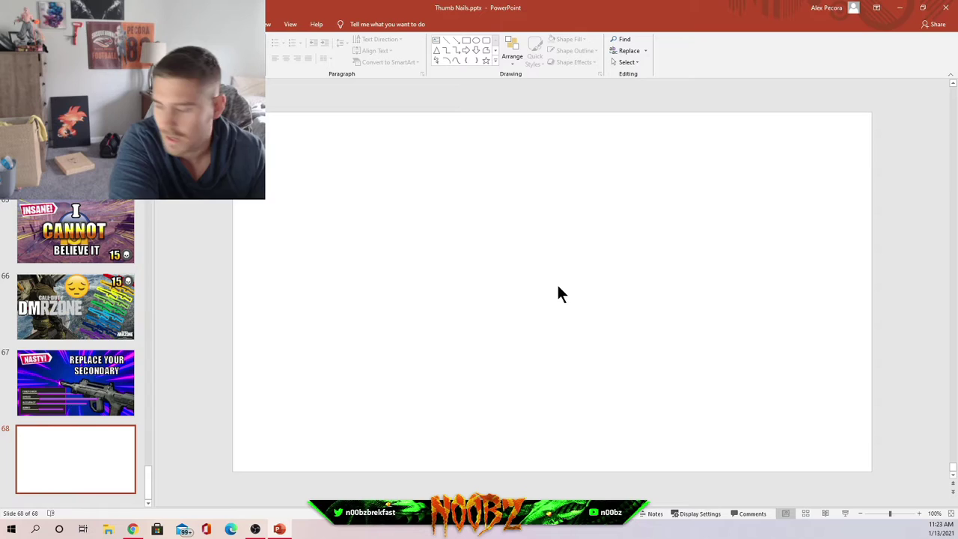
pyautogui.hotkey('ctrl', 'v')
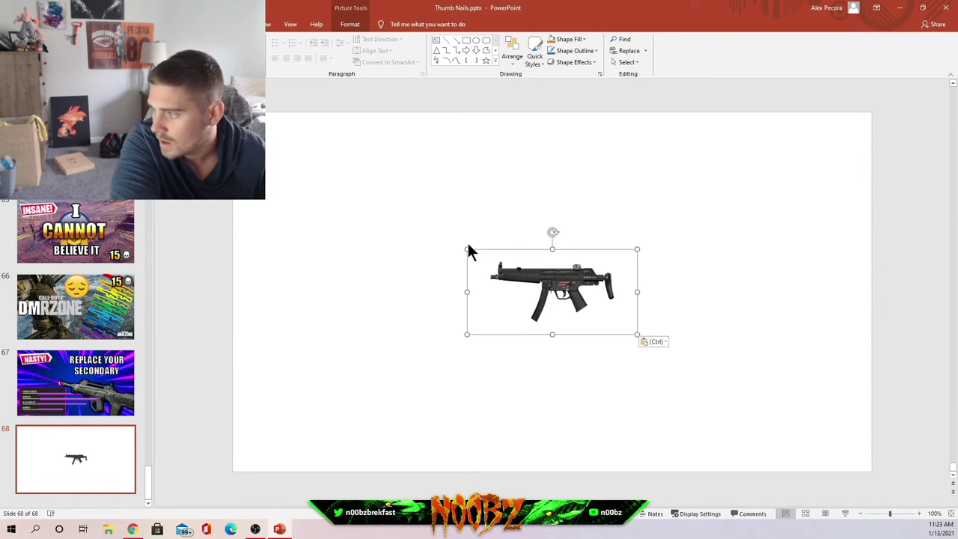
# - Try the pasted MP5 picture enlarged and tilted on the slide, and delete it
pyautogui.moveTo(467, 250); pyautogui.dragTo(295, 165)
pyautogui.moveTo(521, 196); pyautogui.dragTo(662, 271)
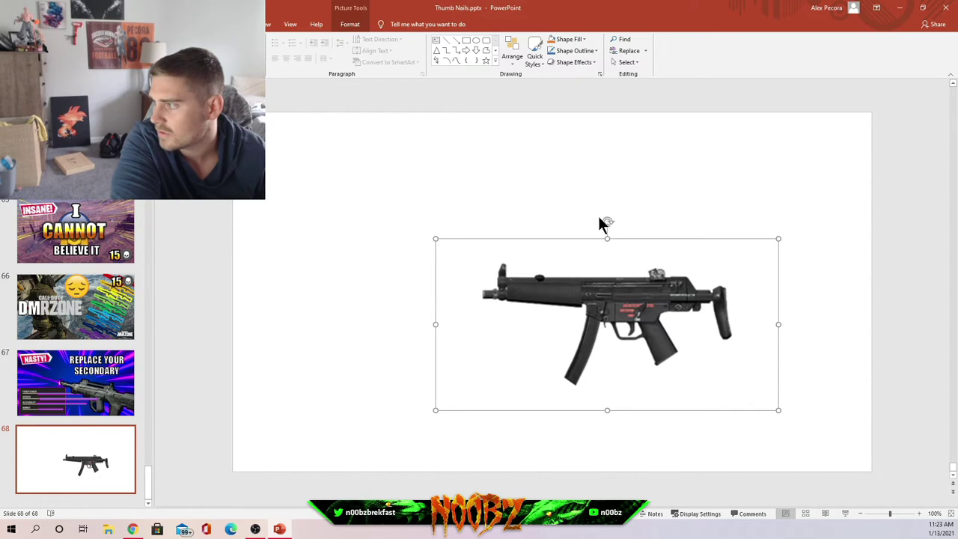
pyautogui.moveTo(605, 225); pyautogui.dragTo(636, 226)
pyautogui.press('Delete')
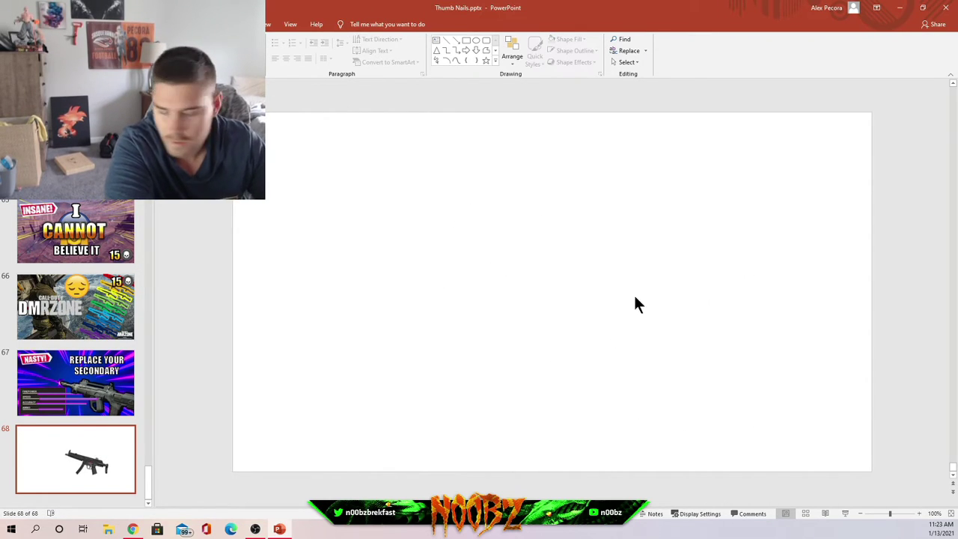
# - Switch to Chrome and copy the PC Gamer "Best MP5 class loadout Cold War" image from the search results
pyautogui.click(133, 529)
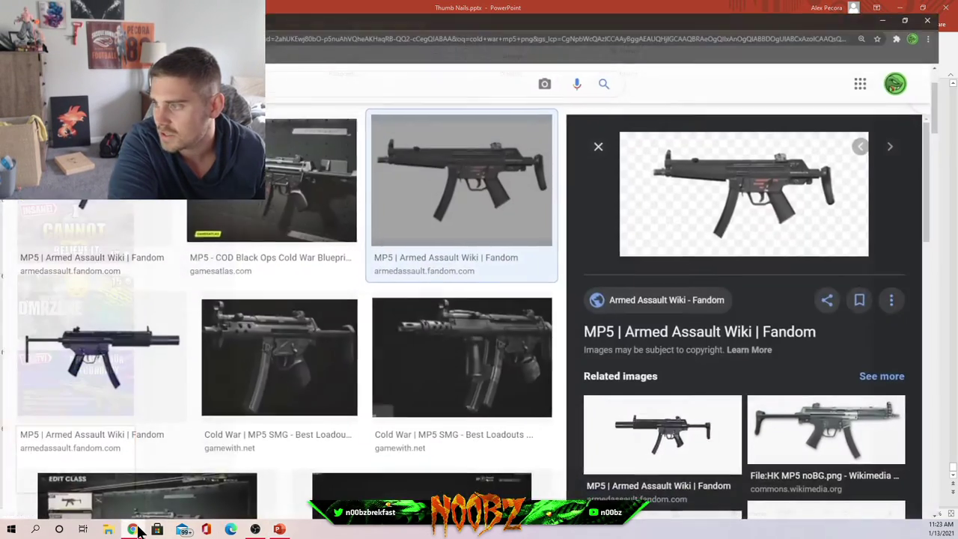
pyautogui.scroll(2, 487, 330)
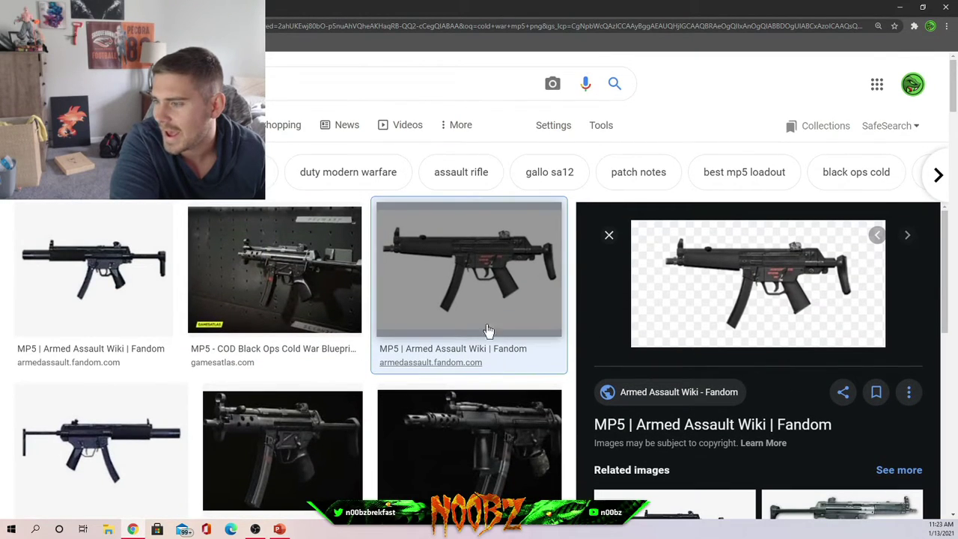
pyautogui.scroll(-8, 269, 278)
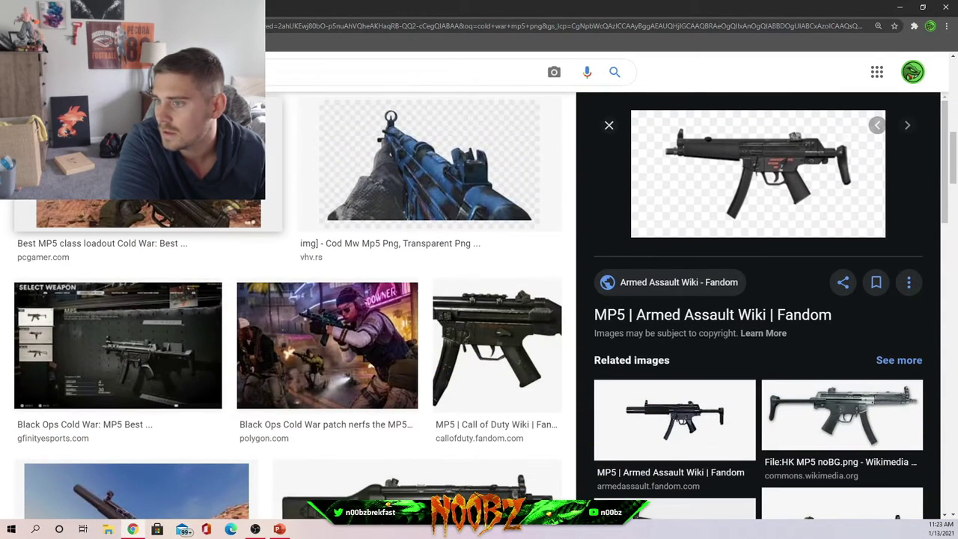
pyautogui.click(150, 187)
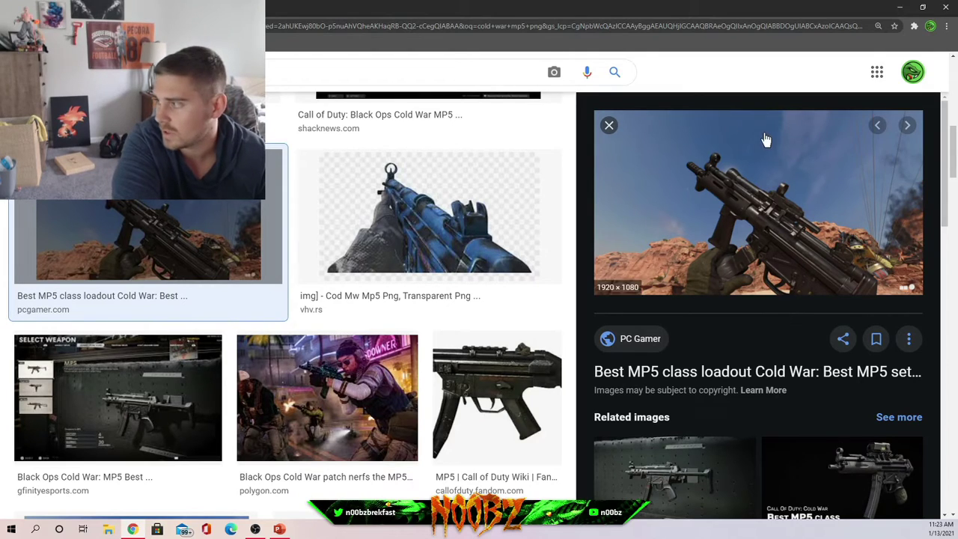
pyautogui.rightClick(724, 173)
pyautogui.click(761, 278)
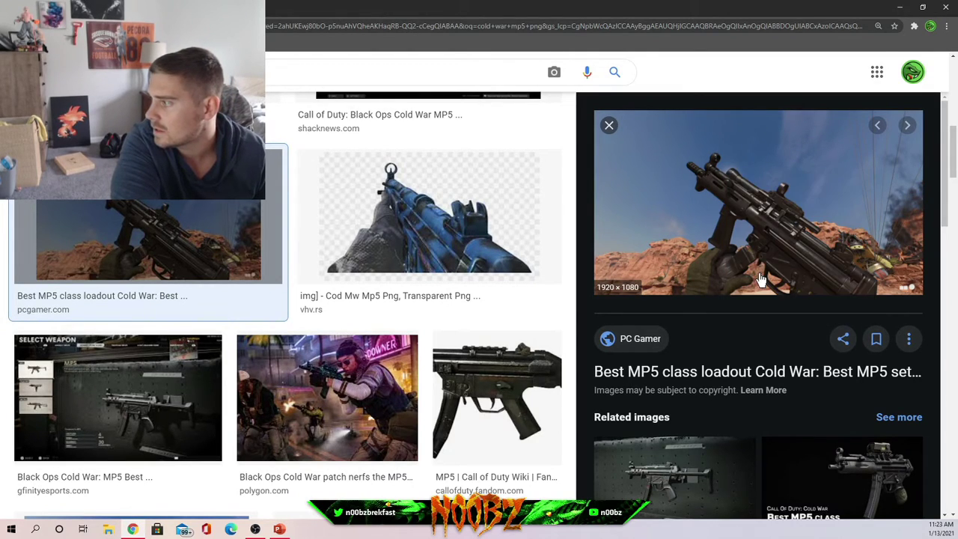
# - Switch to PowerPoint and paste the copied MP5 image onto blank slide 68
pyautogui.hotkey('alt', 'Tab')
pyautogui.rightClick(457, 242)
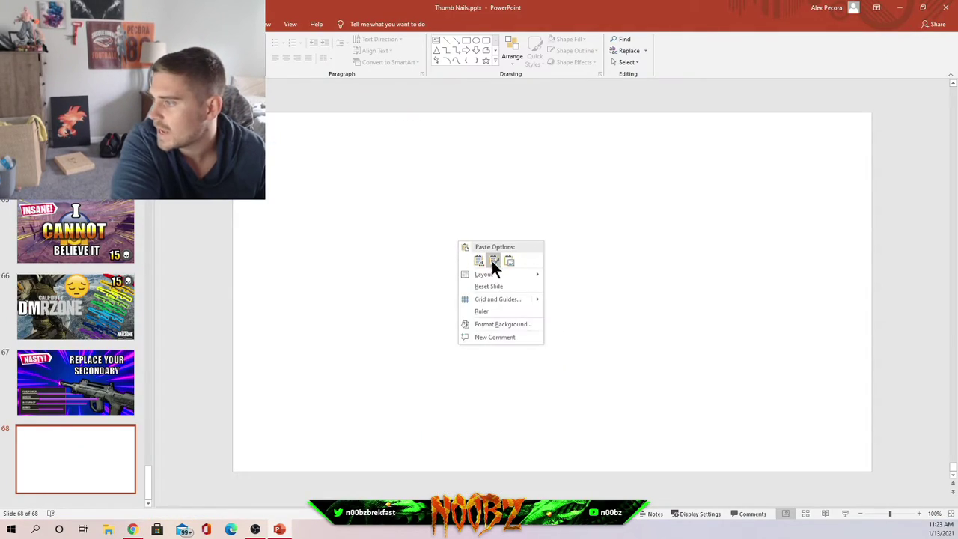
pyautogui.click(479, 263)
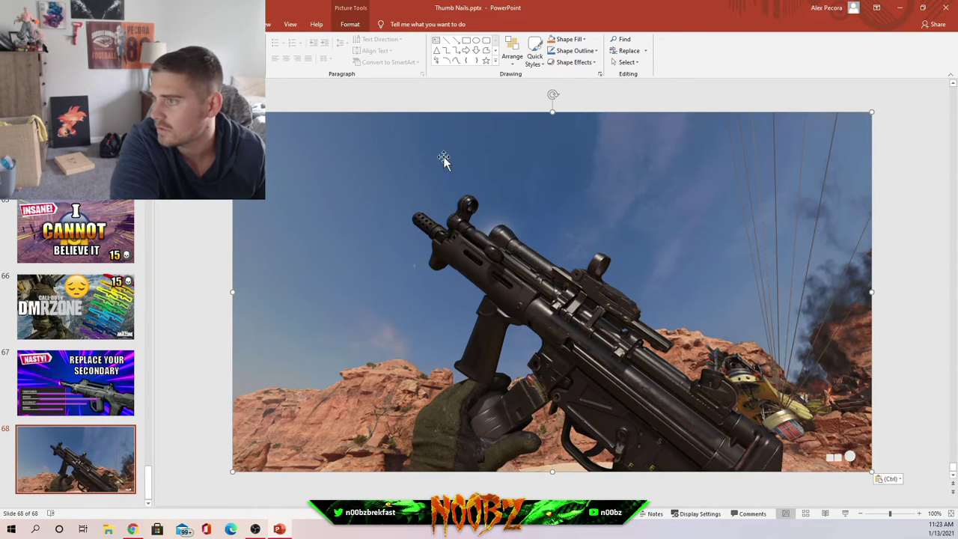
# - Start Remove Background on the pasted picture and extend the selection area to cover the whole gun and hand
pyautogui.click(364, 28)
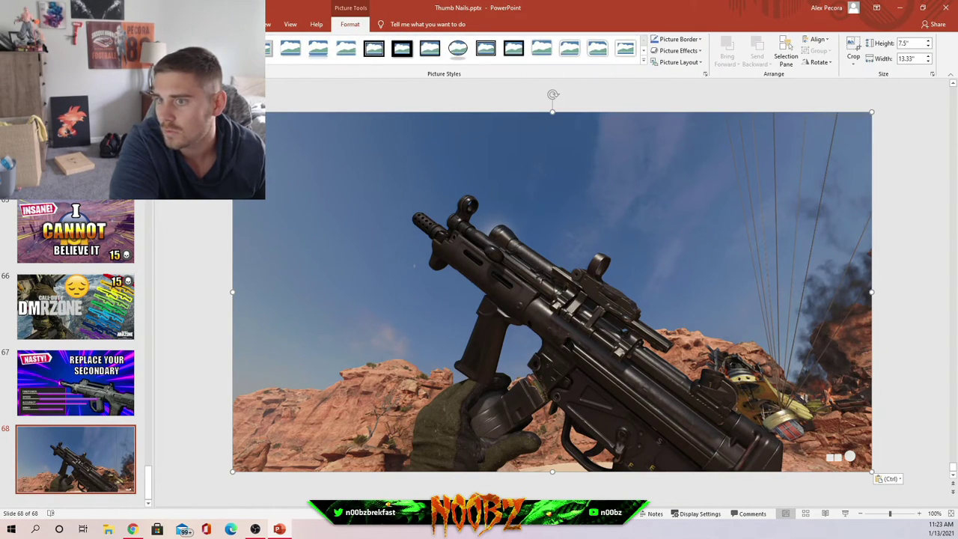
pyautogui.click(18, 52)
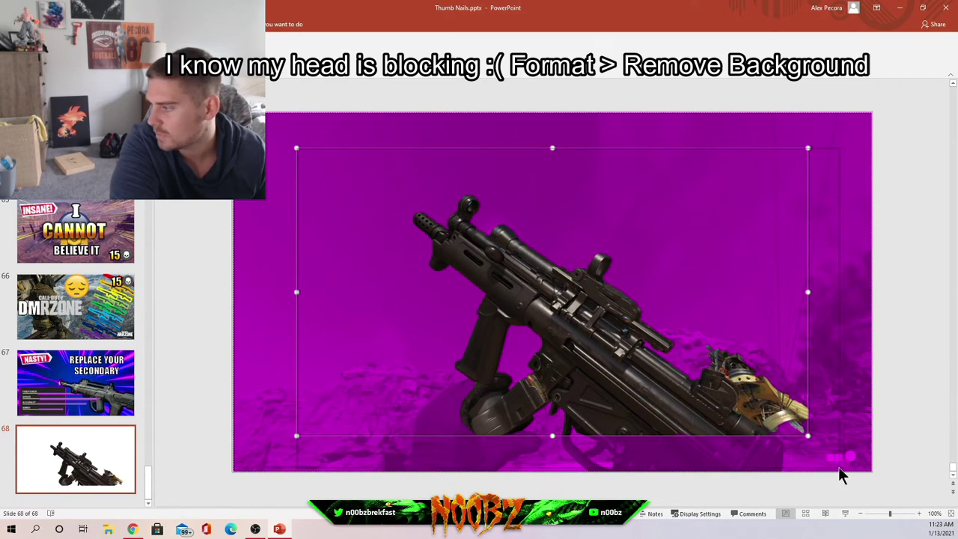
pyautogui.moveTo(839, 474); pyautogui.dragTo(839, 469)
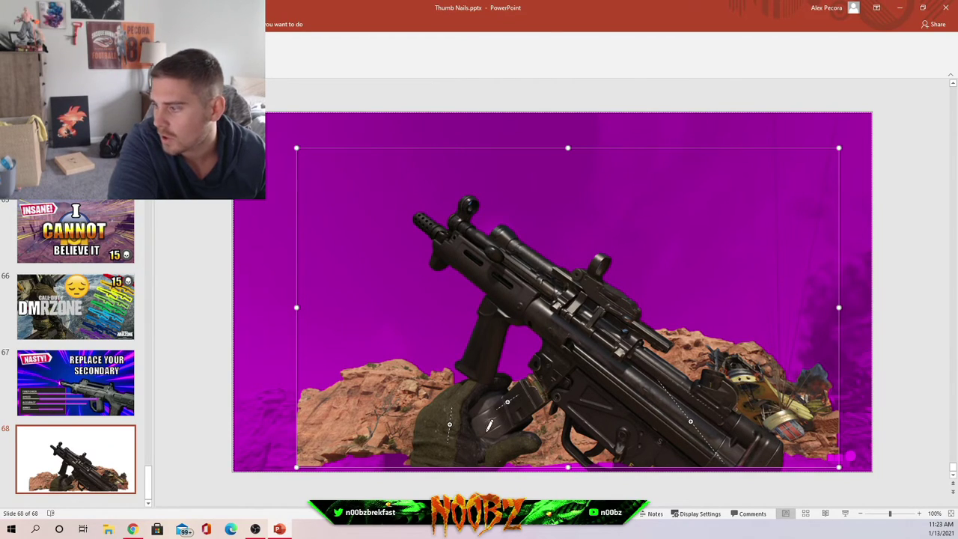
# - Mark the remaining rocks and debris around the gun and glove for removal, and finish the background removal
pyautogui.moveTo(360, 421); pyautogui.dragTo(421, 360)
pyautogui.click(552, 430)
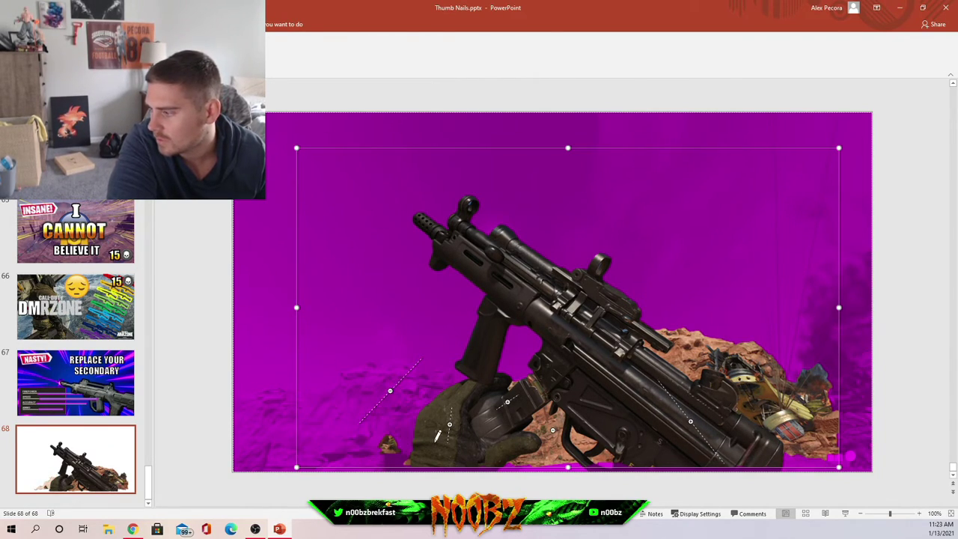
pyautogui.moveTo(378, 448); pyautogui.dragTo(396, 446)
pyautogui.click(584, 439)
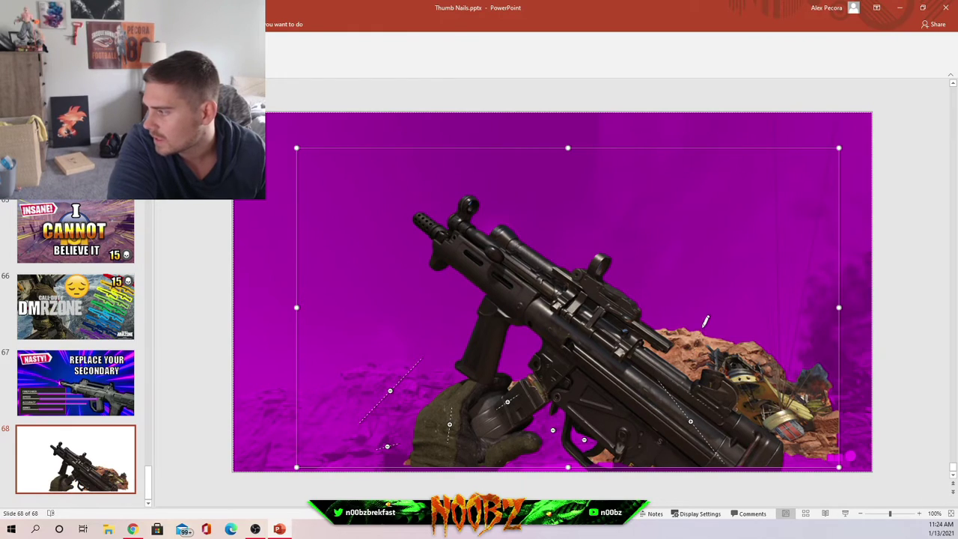
pyautogui.moveTo(701, 330); pyautogui.dragTo(692, 358)
pyautogui.moveTo(784, 425); pyautogui.dragTo(750, 392)
pyautogui.click(647, 346)
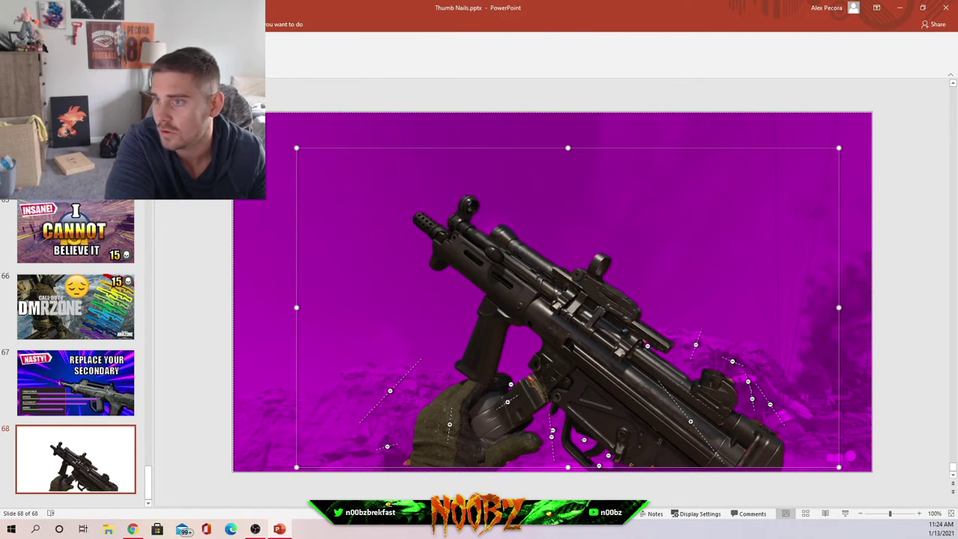
pyautogui.press('Escape')
# - Move the gun cutout toward the slide's lower-right corner and shrink it to about 7.28" by 12.94"
pyautogui.moveTo(547, 309); pyautogui.dragTo(628, 312)
pyautogui.moveTo(298, 116); pyautogui.dragTo(318, 126)
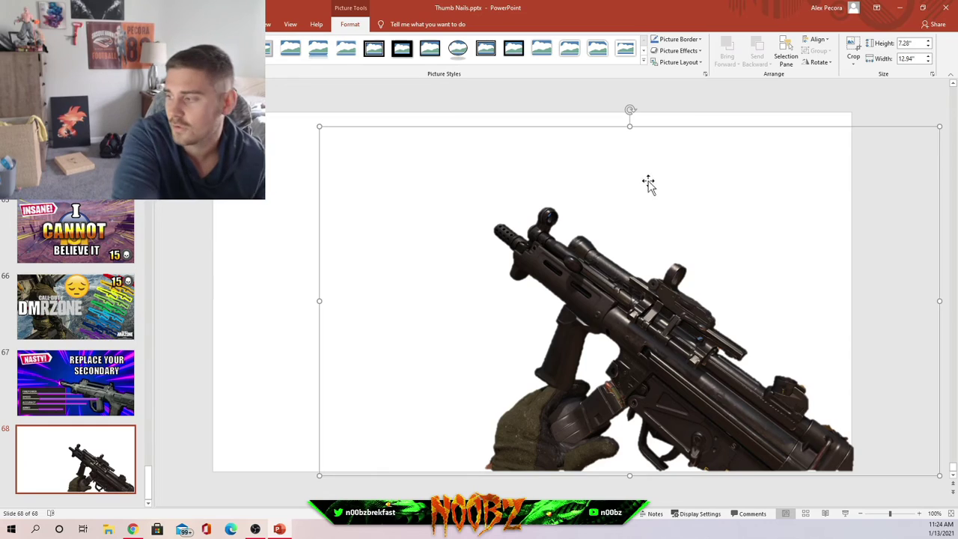
pyautogui.click(654, 81)
pyautogui.click(671, 375)
# - Give the gun picture a black glow with a size of 10 pt and 12% transparency
pyautogui.rightClick(670, 375)
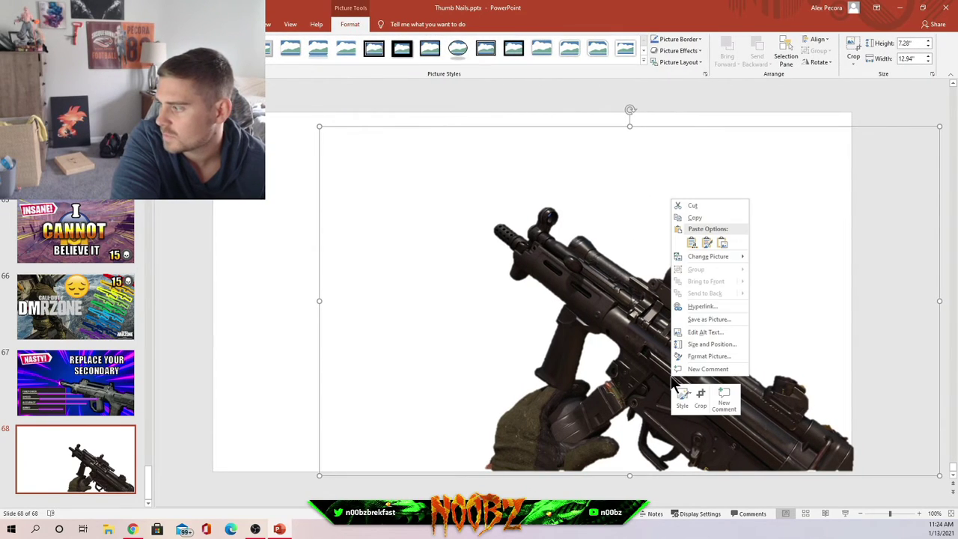
pyautogui.click(707, 358)
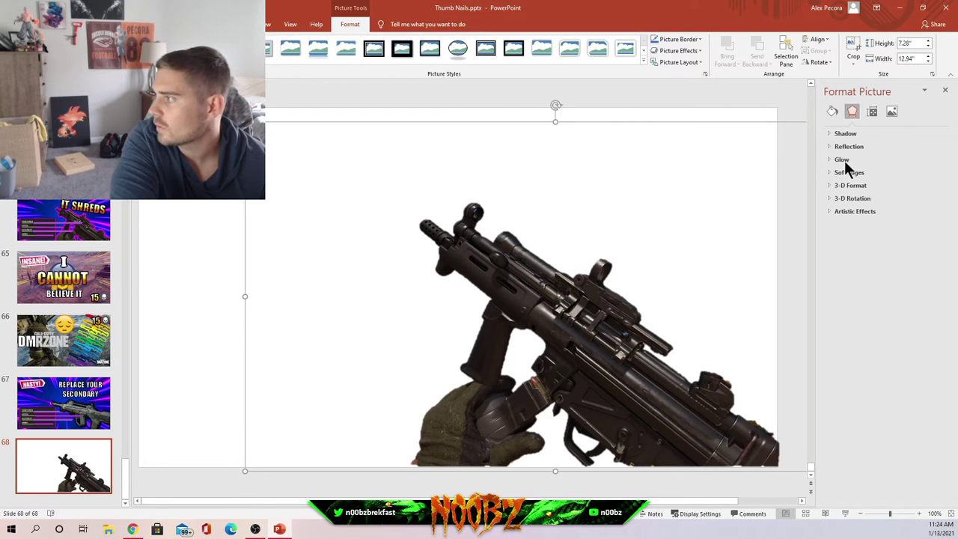
pyautogui.click(844, 160)
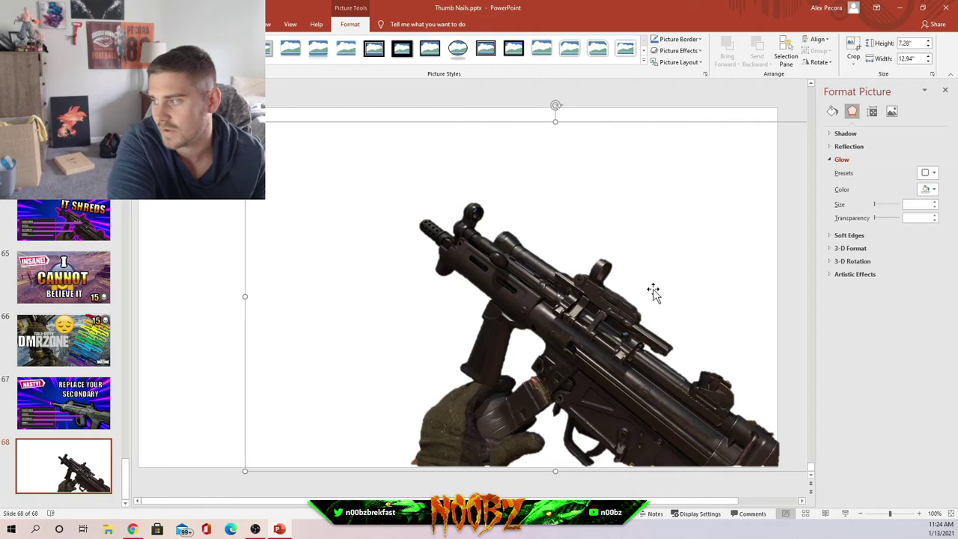
pyautogui.click(934, 192)
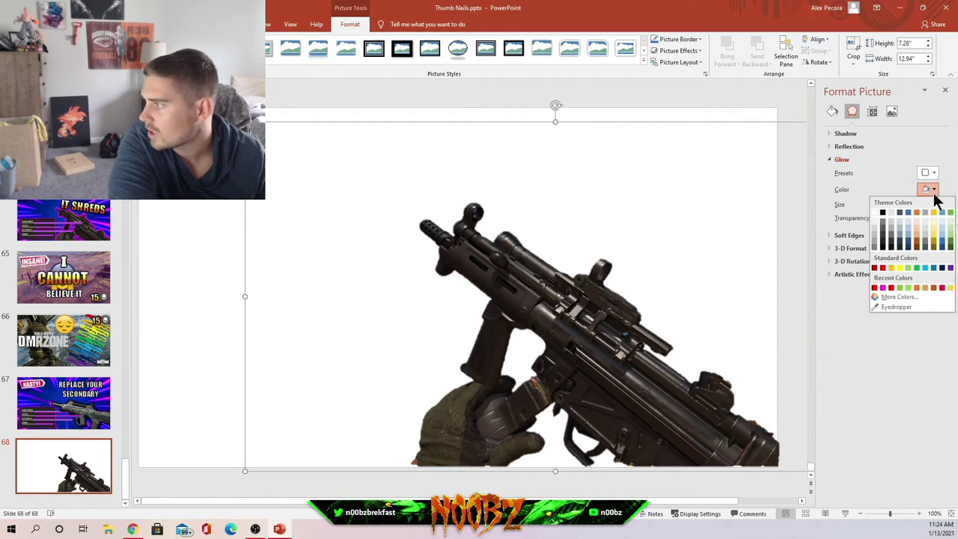
pyautogui.click(883, 213)
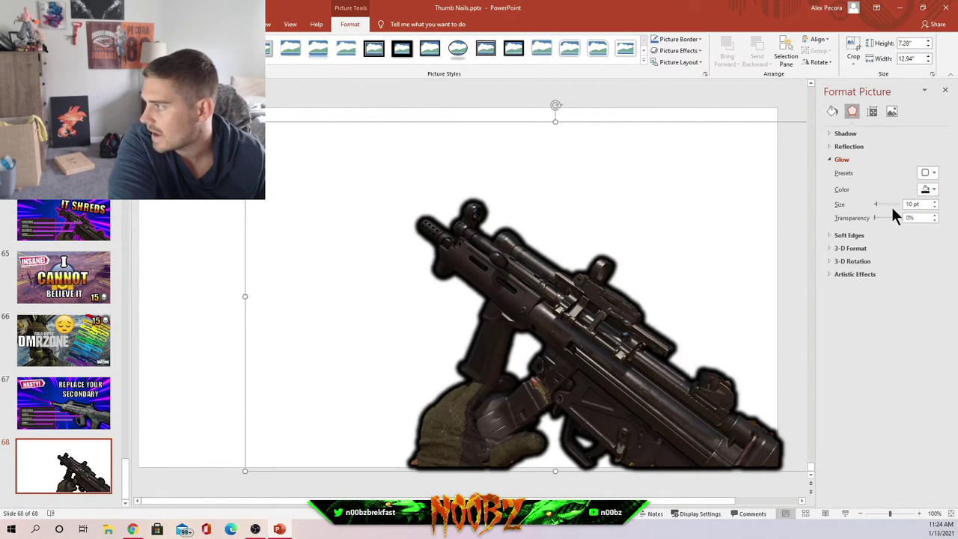
pyautogui.moveTo(879, 206)
pyautogui.mouseDown()
pyautogui.moveTo(888, 208)
pyautogui.moveTo(876, 208)
pyautogui.moveTo(877, 220)
pyautogui.mouseUp()
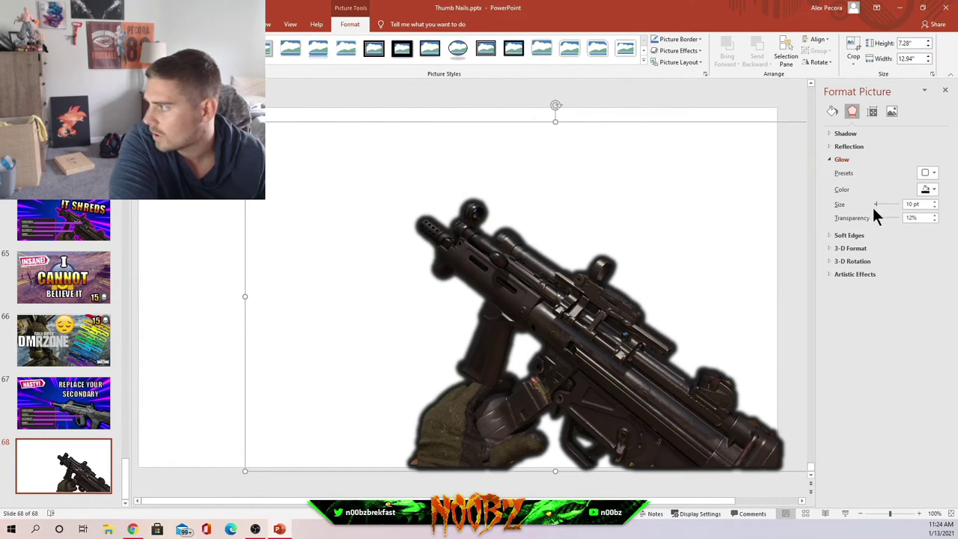
pyautogui.click(367, 108)
pyautogui.click(576, 294)
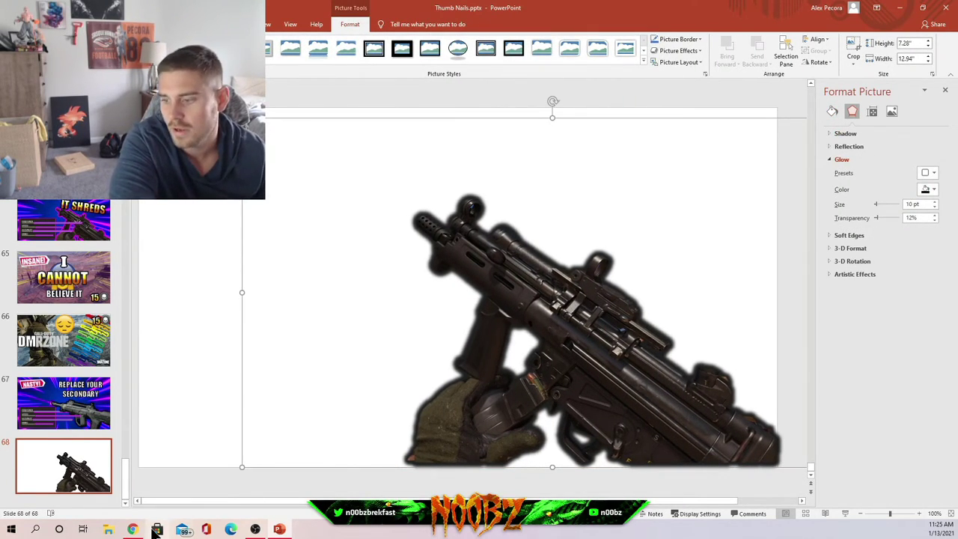
# - Switch to Chrome and search Google Images for "cool thumbnail background"
pyautogui.click(132, 529)
pyautogui.scroll(4, 343, 140)
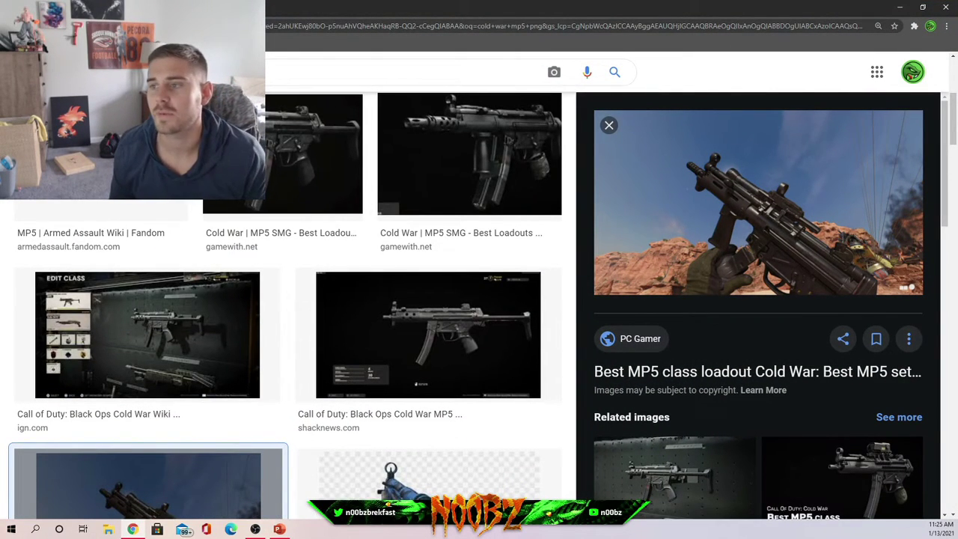
pyautogui.write('cool t')
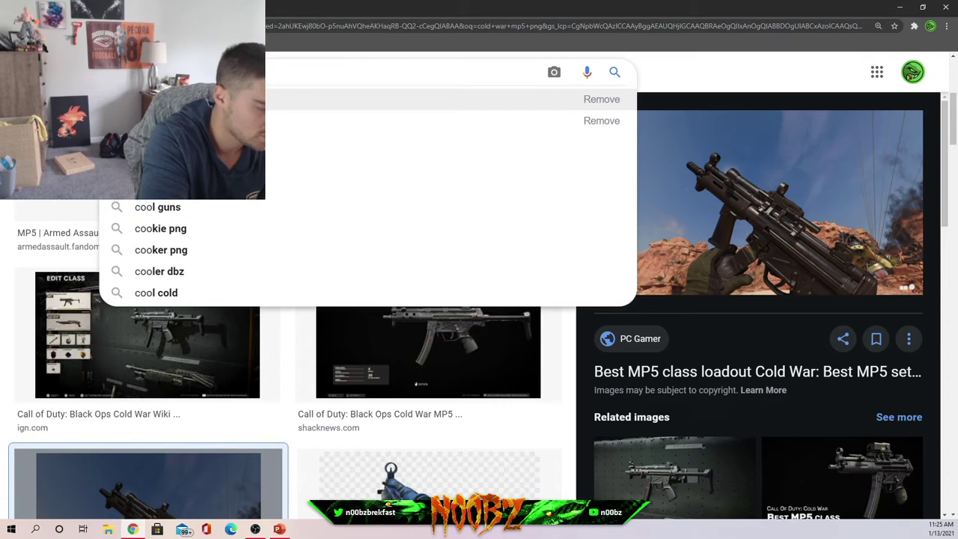
pyautogui.write('humbnail ')
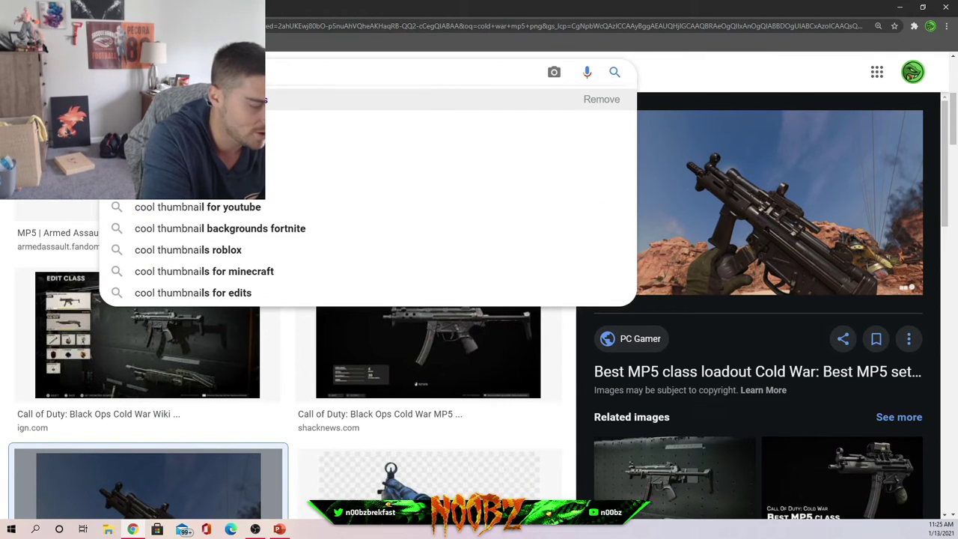
pyautogui.write('backgrou')
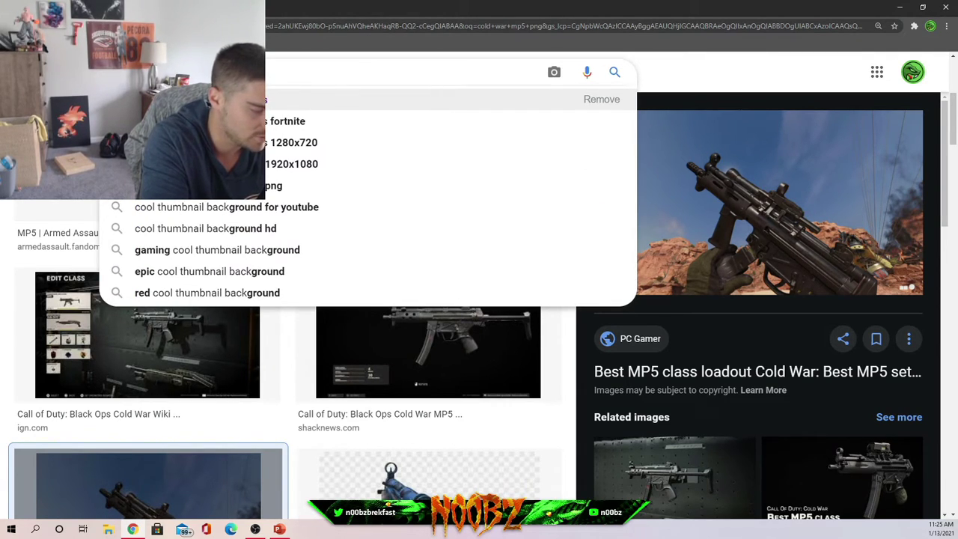
pyautogui.write('nd')
pyautogui.press('Return')
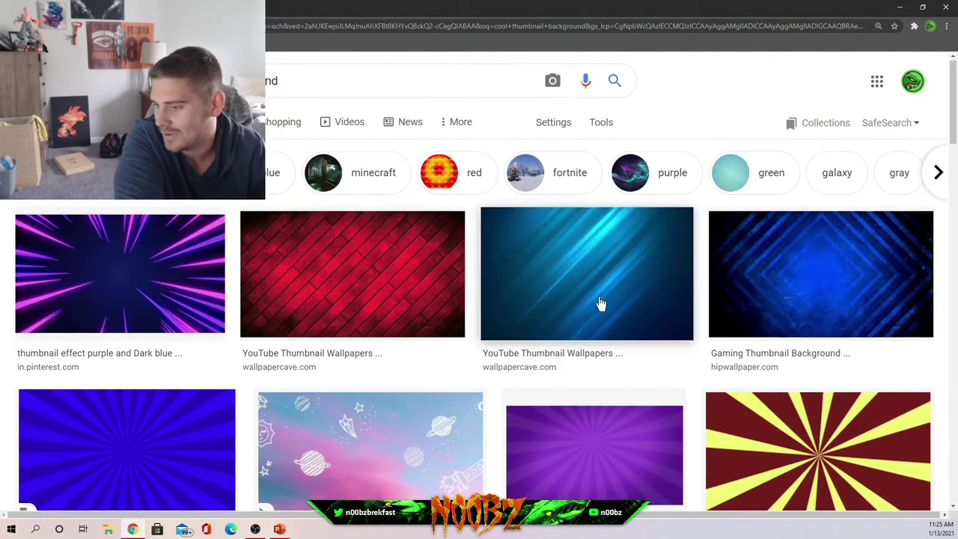
# - Preview the black-and-white speed-lines background, and filter the image results to the Large size
pyautogui.scroll(-3, 591, 310)
pyautogui.click(502, 348)
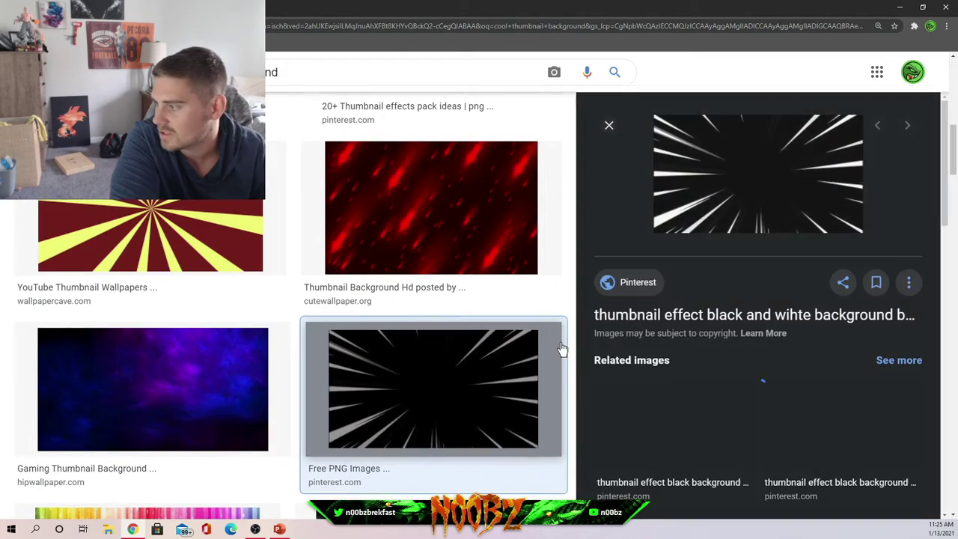
pyautogui.scroll(3, 376, 179)
pyautogui.scroll(1, 377, 178)
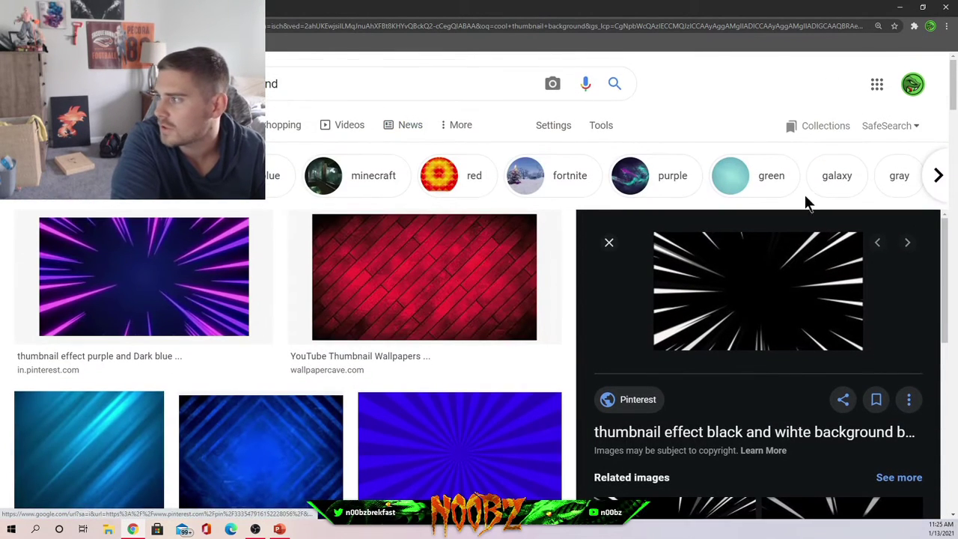
pyautogui.click(560, 128)
pyautogui.click(603, 129)
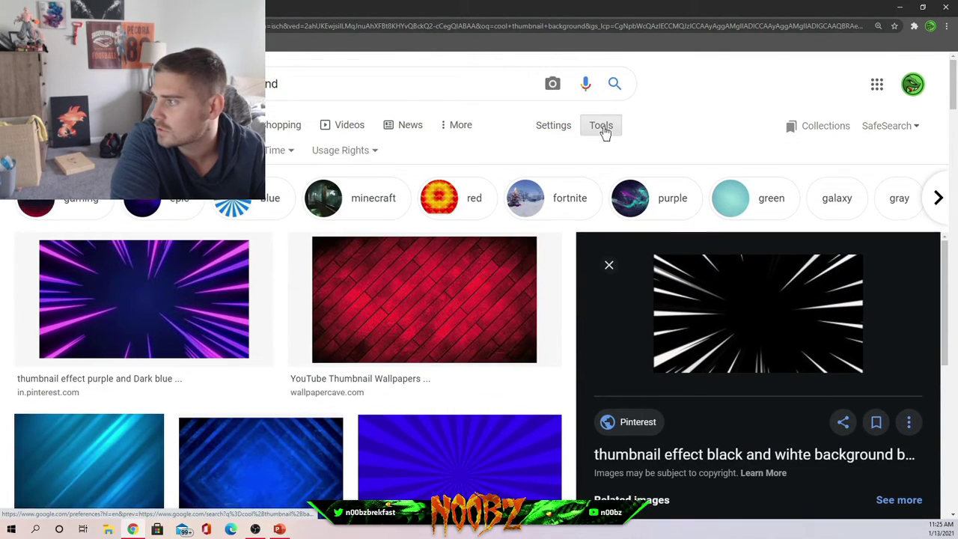
pyautogui.click(128, 151)
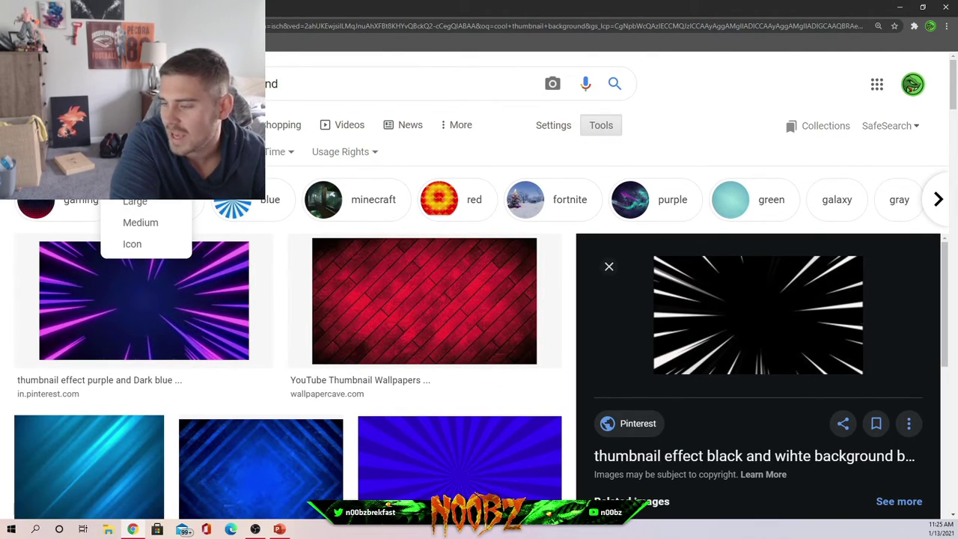
pyautogui.click(151, 203)
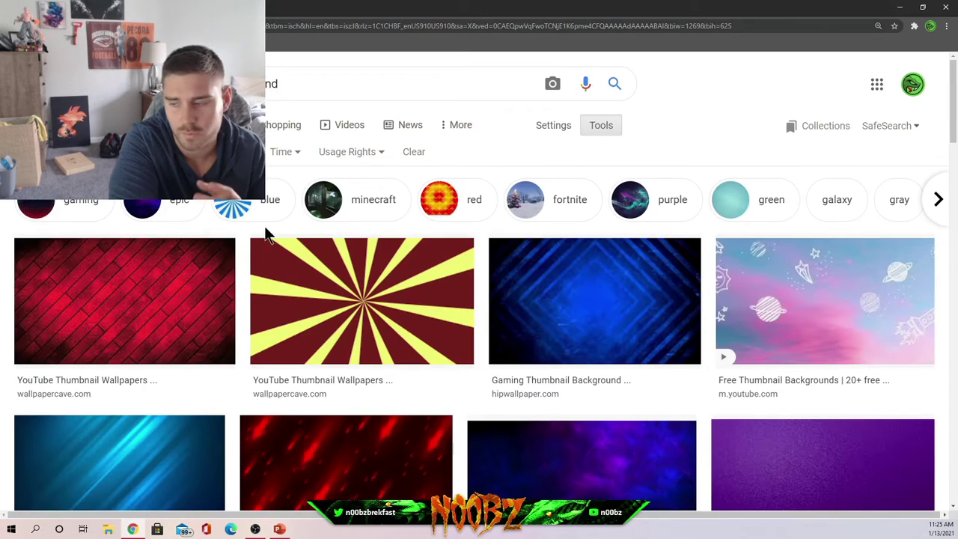
# - Find the yellow and brown sunburst background from Wallpaper Cave among the results and copy the image
pyautogui.scroll(-2, 381, 301)
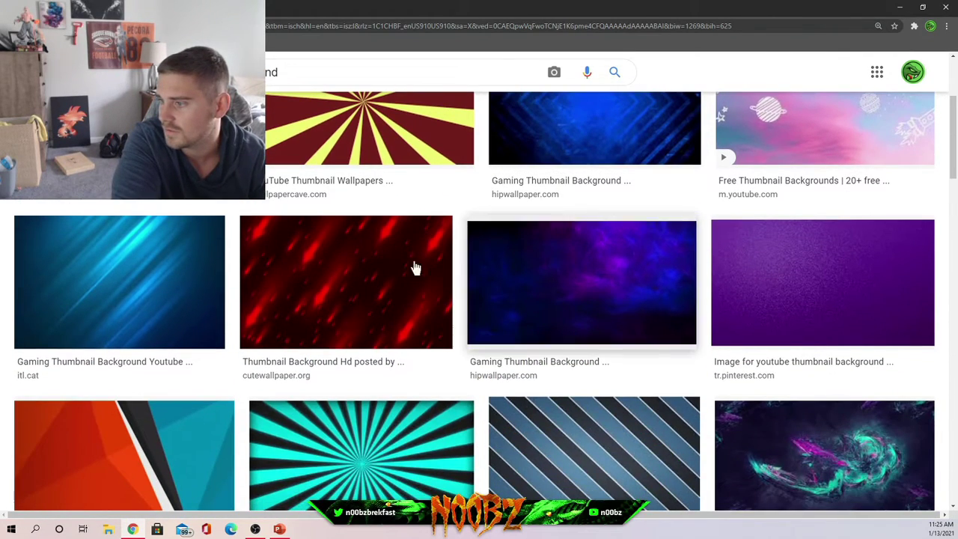
pyautogui.scroll(-6, 317, 336)
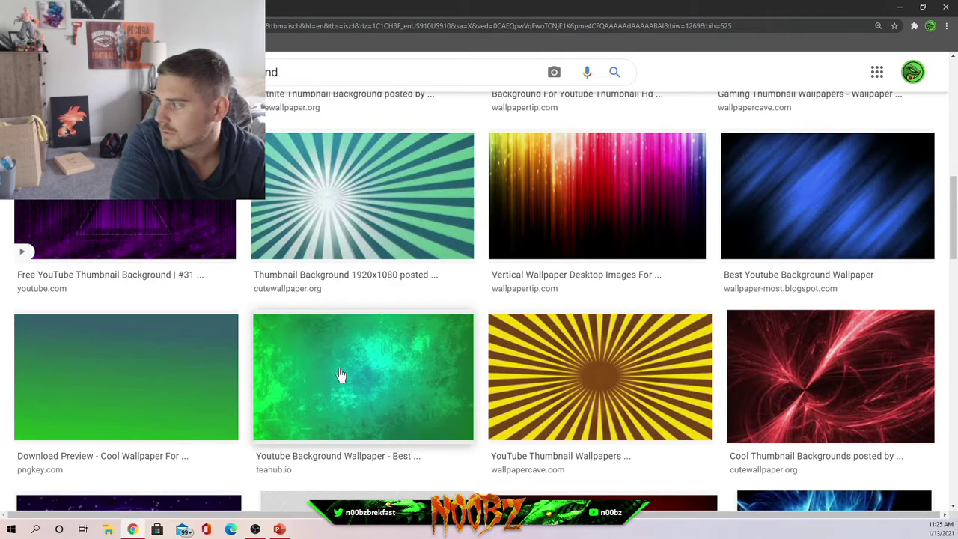
pyautogui.scroll(-3, 340, 374)
pyautogui.click(599, 184)
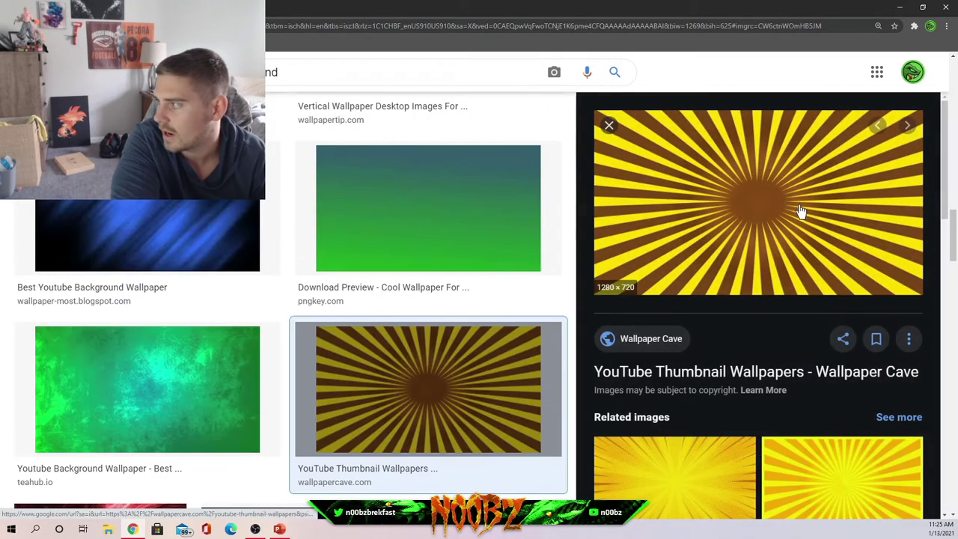
pyautogui.rightClick(801, 211)
pyautogui.click(827, 306)
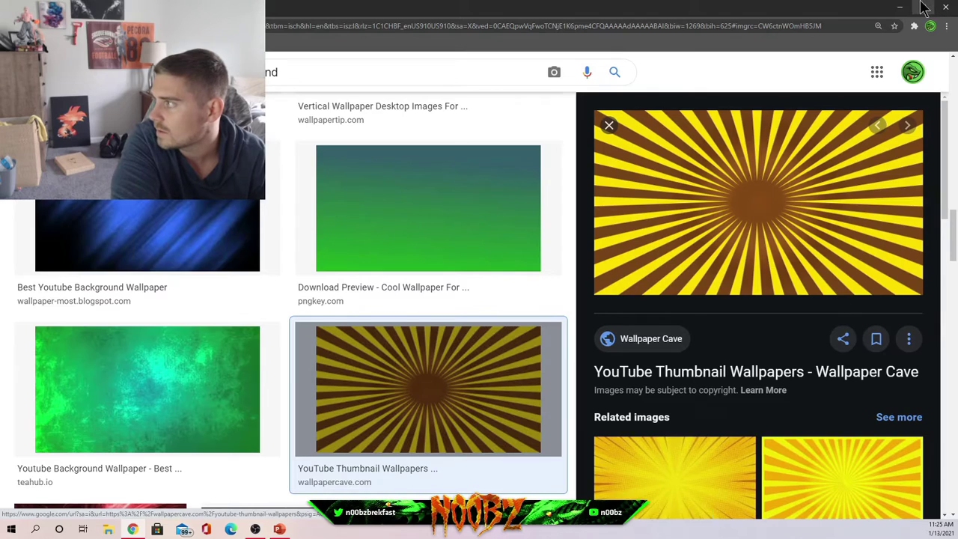
# - Switch to PowerPoint, paste the sunburst image onto slide 68, and send it to the back behind the gun
pyautogui.hotkey('alt', 'Tab')
pyautogui.click(168, 214)
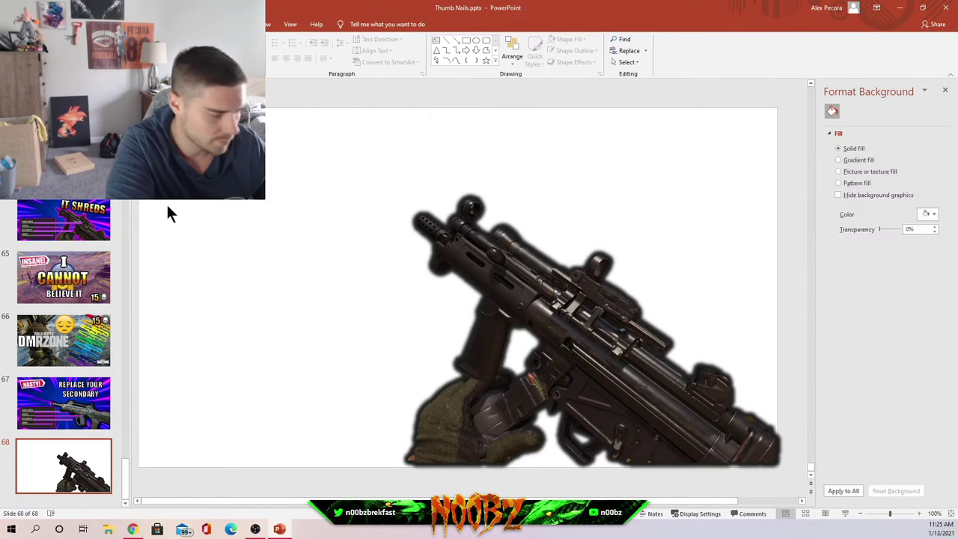
pyautogui.hotkey('ctrl', 'v')
pyautogui.rightClick(337, 203)
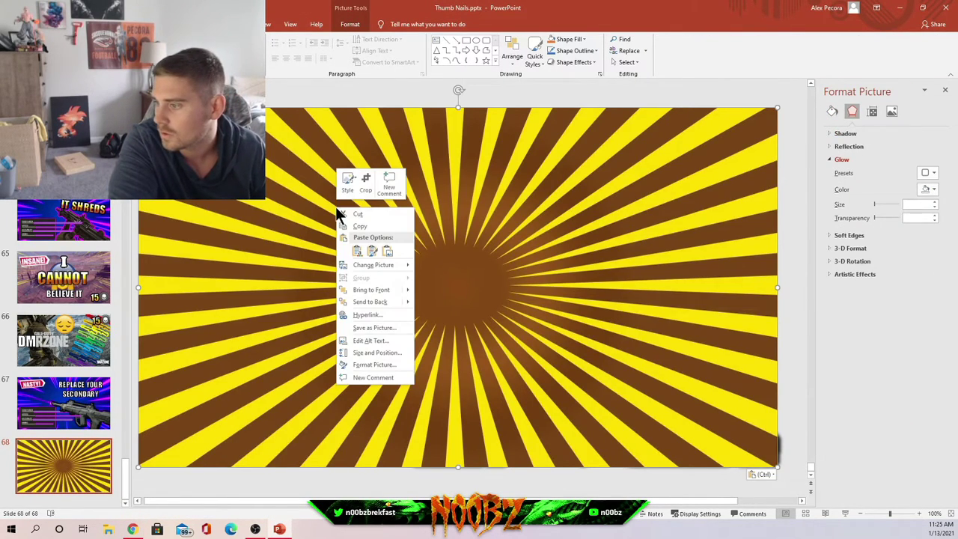
pyautogui.click(383, 300)
# - Bring the gun picture to the front and nudge it slightly to the left
pyautogui.click(514, 315)
pyautogui.rightClick(514, 310)
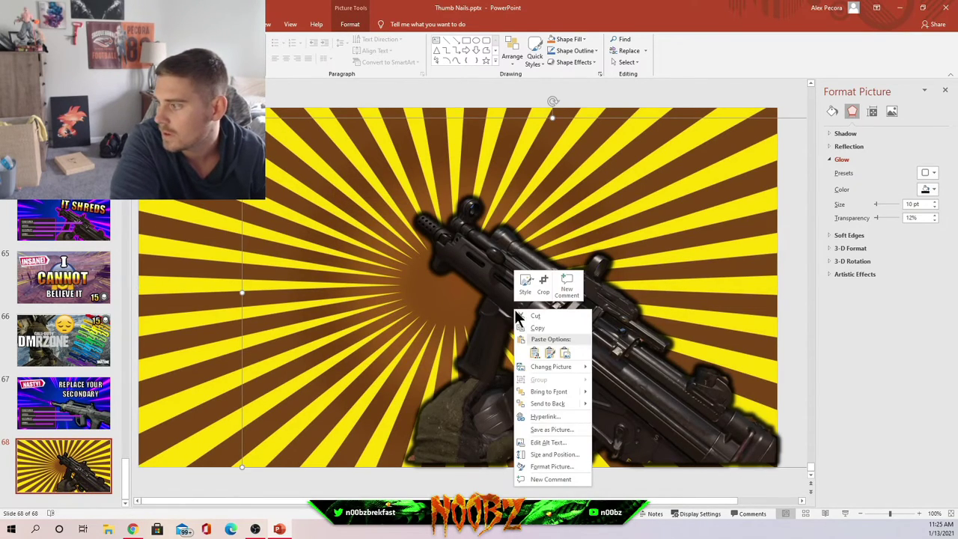
pyautogui.click(561, 395)
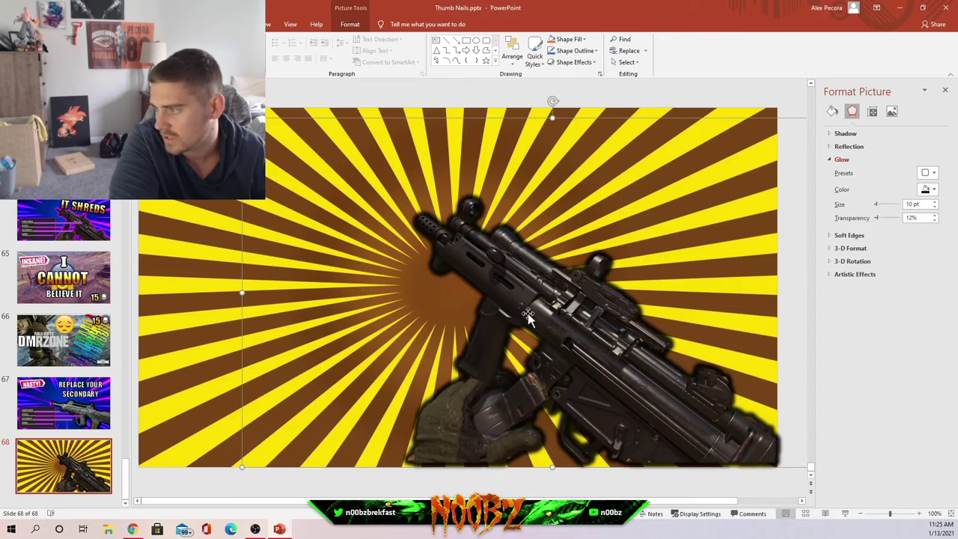
pyautogui.moveTo(687, 391)
pyautogui.mouseDown()
pyautogui.moveTo(654, 356)
pyautogui.moveTo(681, 389)
pyautogui.mouseUp()
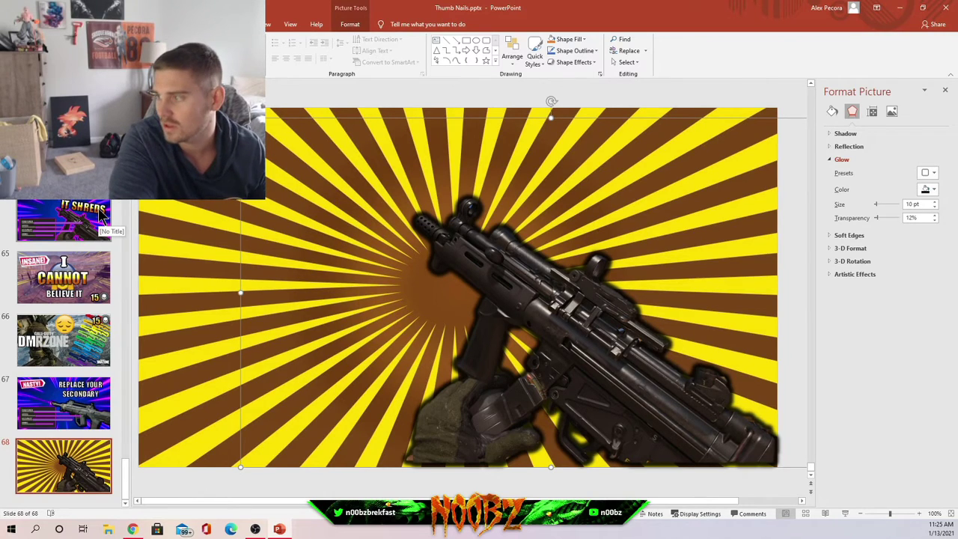
# - Examine the title text on the finished MP5 thumbnail on slide 64 as a reference, and return to slide 68
pyautogui.click(101, 215)
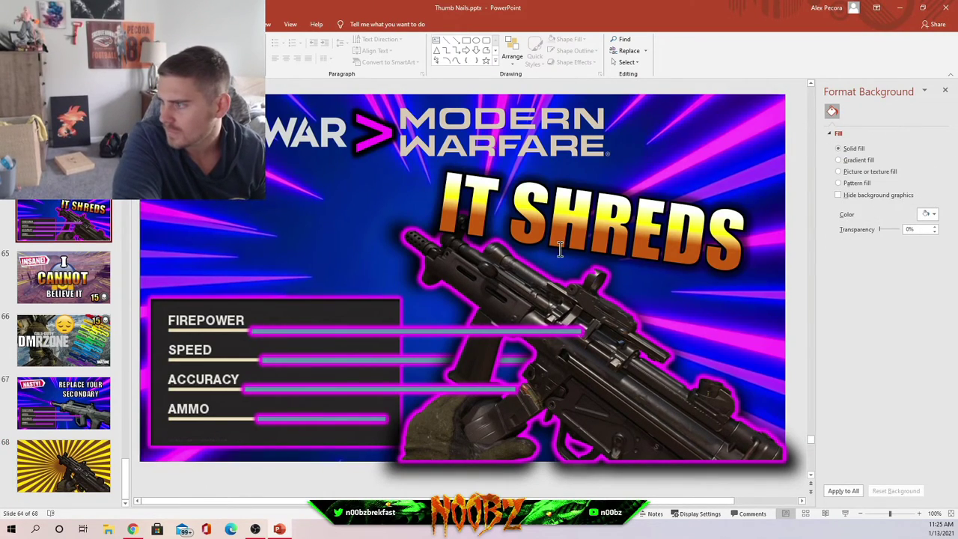
pyautogui.click(104, 485)
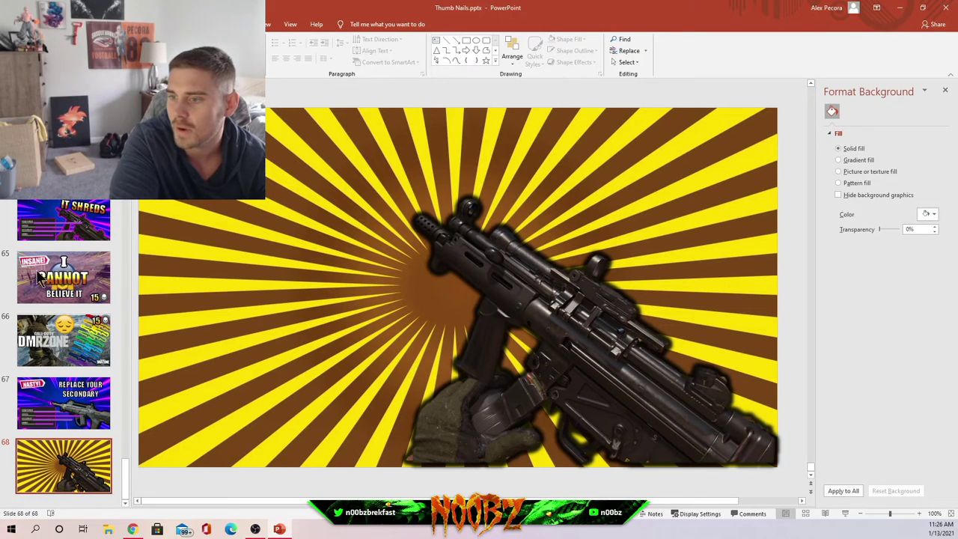
pyautogui.click(65, 232)
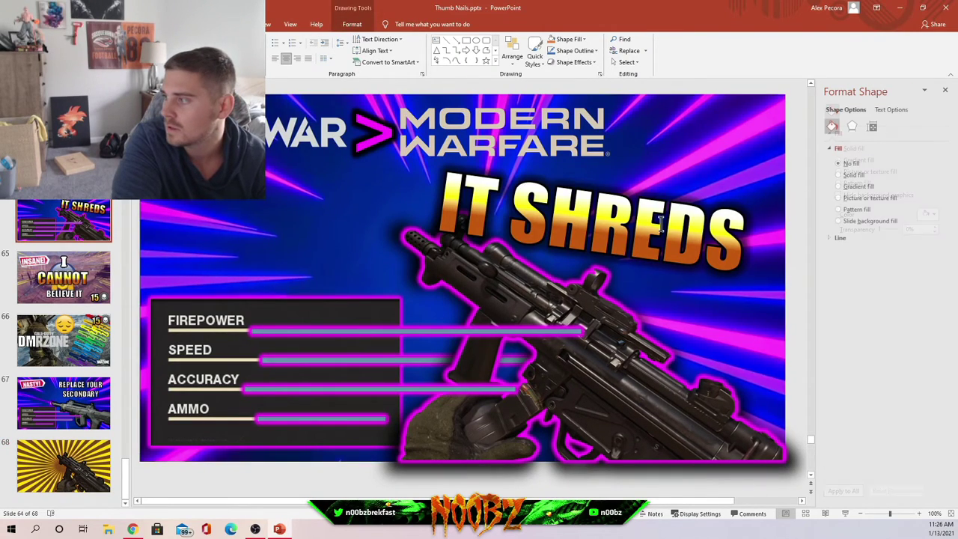
pyautogui.click(101, 487)
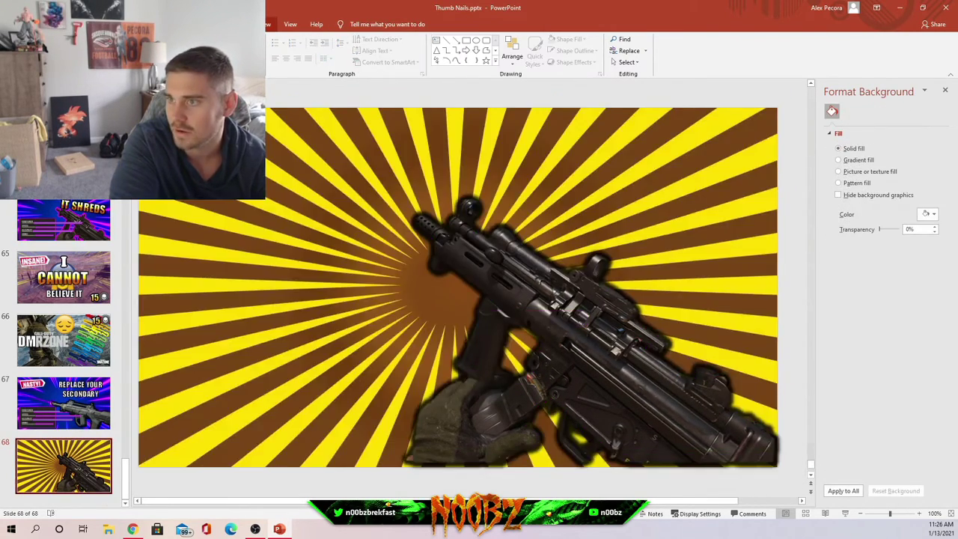
# - Insert plain black WordArt on slide 68 with the text "IT SHREDS"
pyautogui.hotkey('alt', 'n')
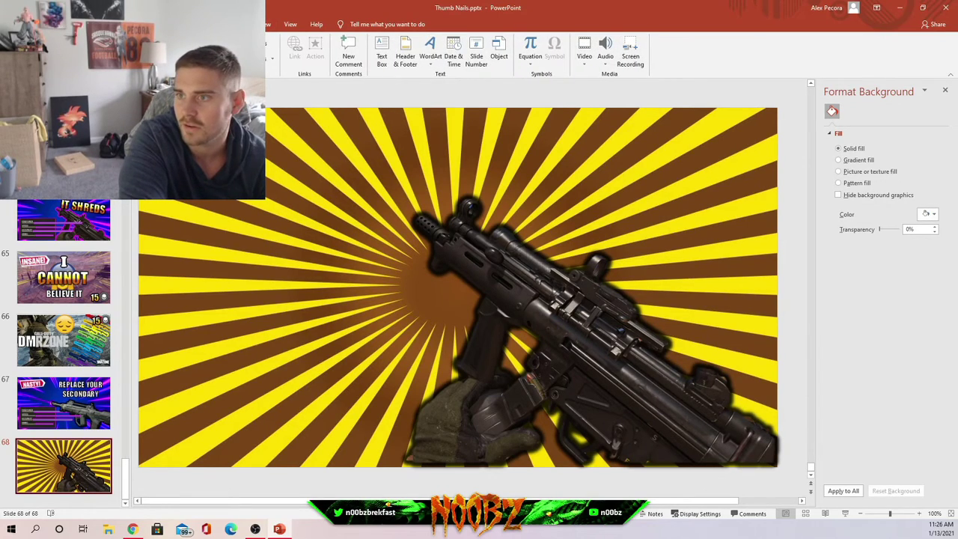
pyautogui.hotkey('alt', 'h')
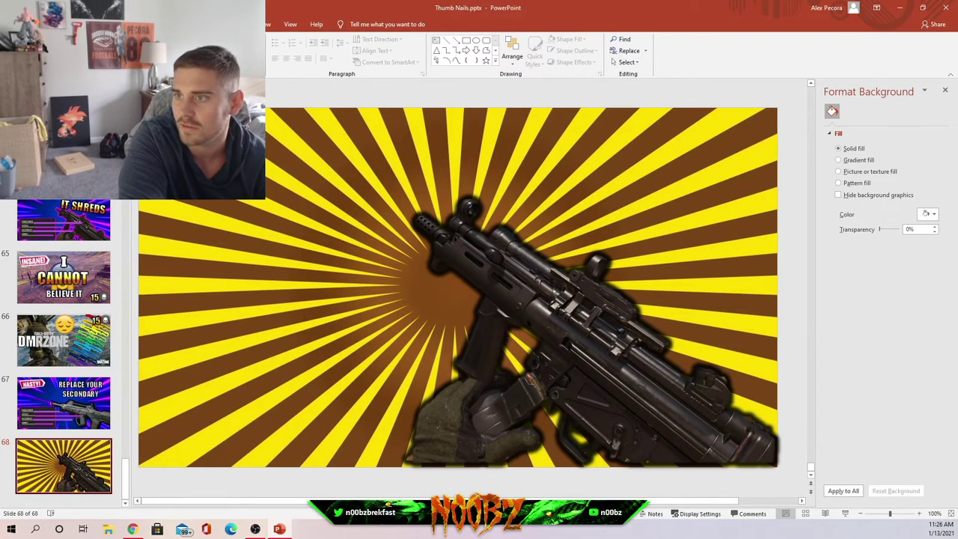
pyautogui.click(64, 24)
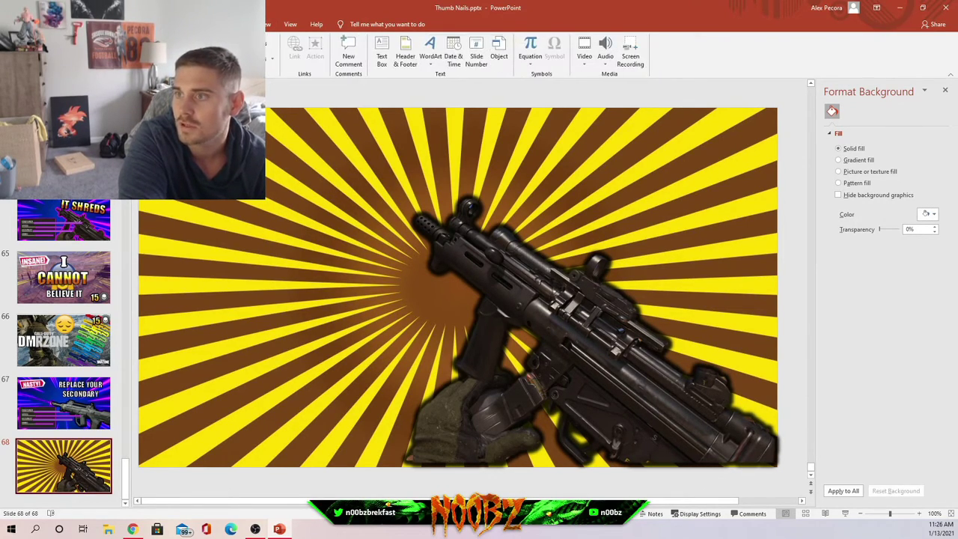
pyautogui.click(430, 54)
pyautogui.click(434, 85)
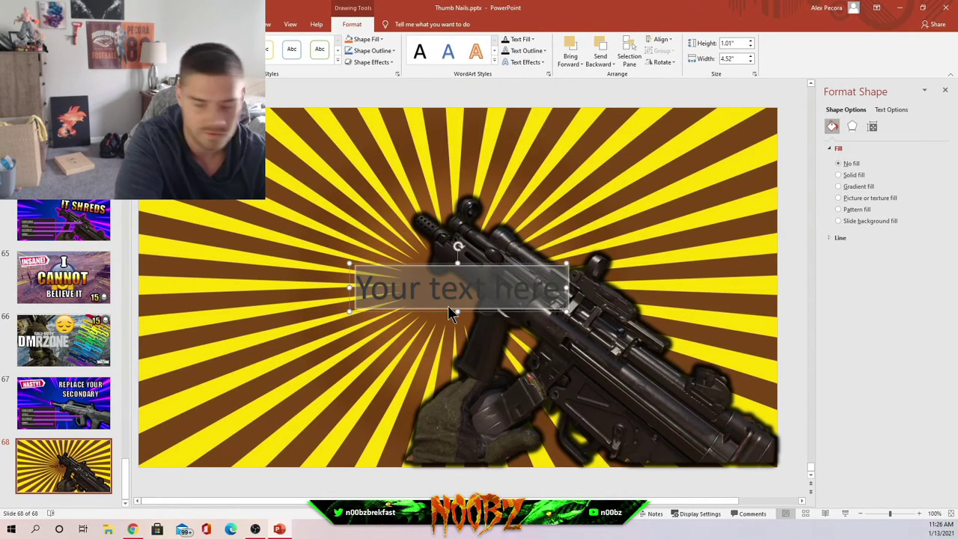
pyautogui.write('IT SHRE')
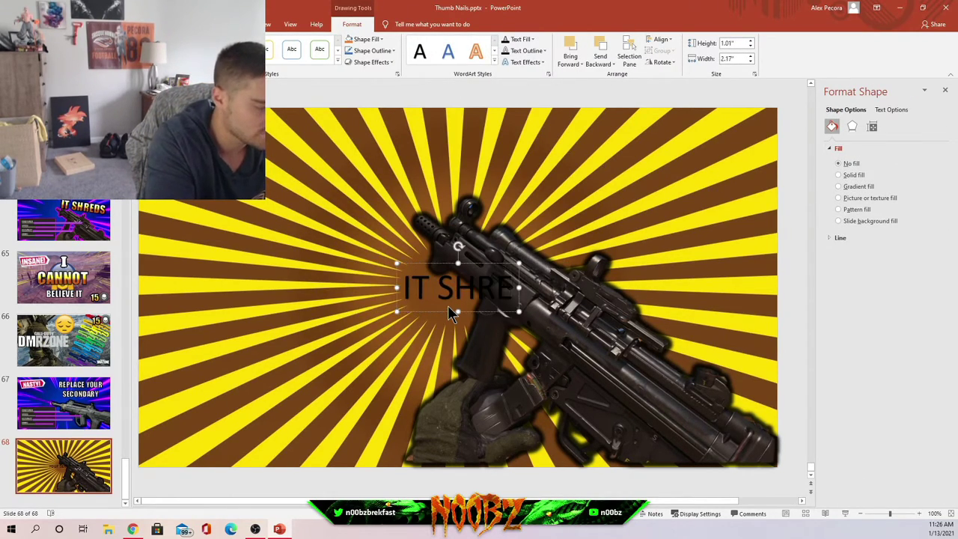
pyautogui.write('DS')
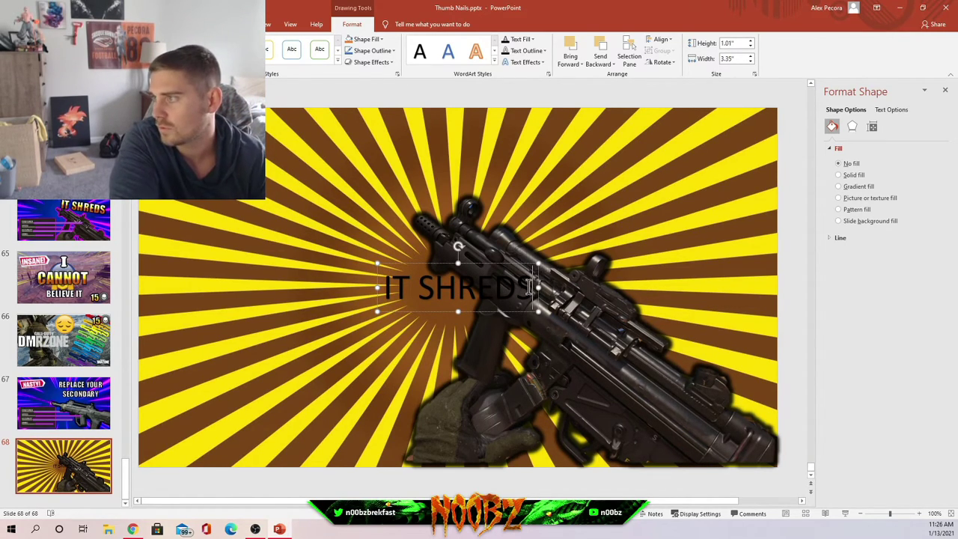
# - Select the whole "IT SHREDS" text and change its text fill to the gold theme color
pyautogui.click(531, 39)
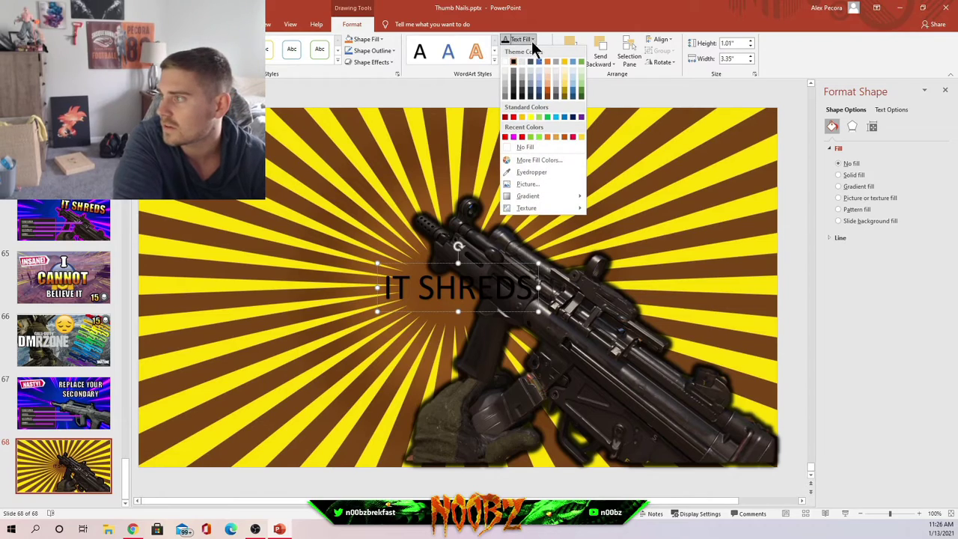
pyautogui.click(562, 59)
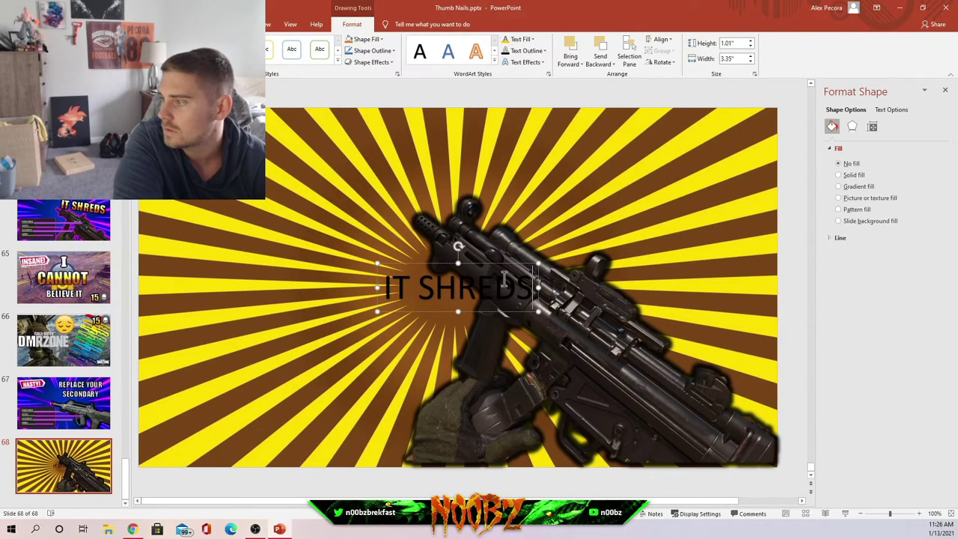
pyautogui.moveTo(524, 292); pyautogui.dragTo(250, 261)
pyautogui.click(524, 40)
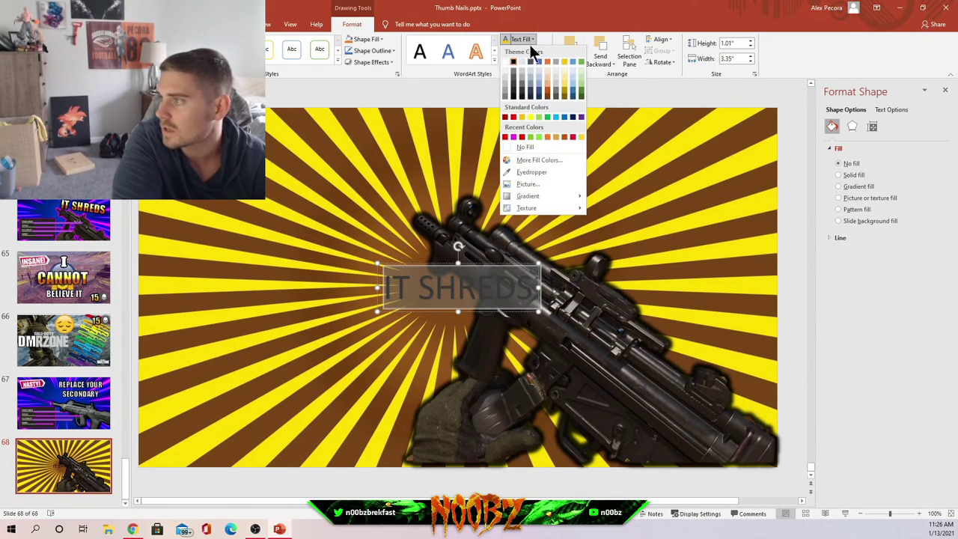
pyautogui.click(566, 61)
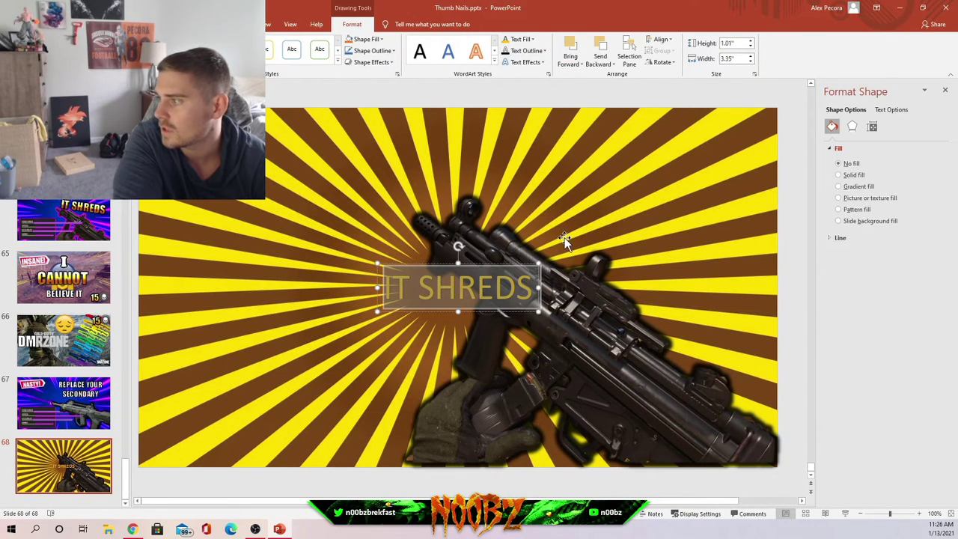
# - Set the "IT SHREDS" text outline to the sunburst's brown, sampled with the Eyedropper
pyautogui.click(541, 51)
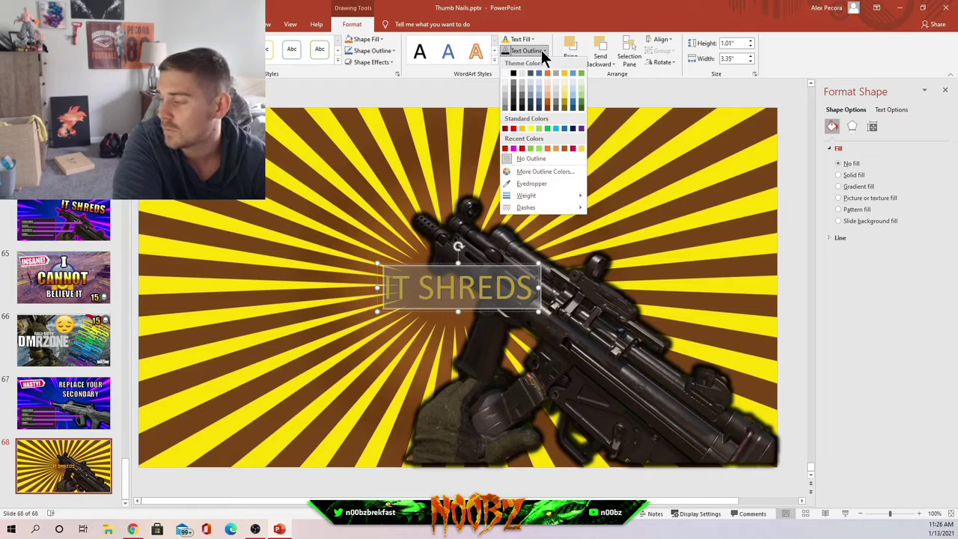
pyautogui.click(528, 184)
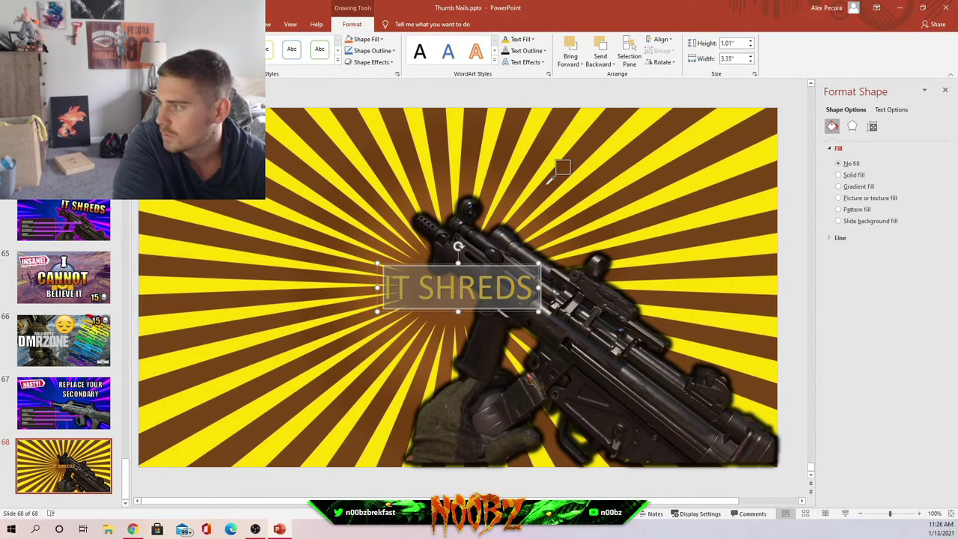
pyautogui.click(550, 180)
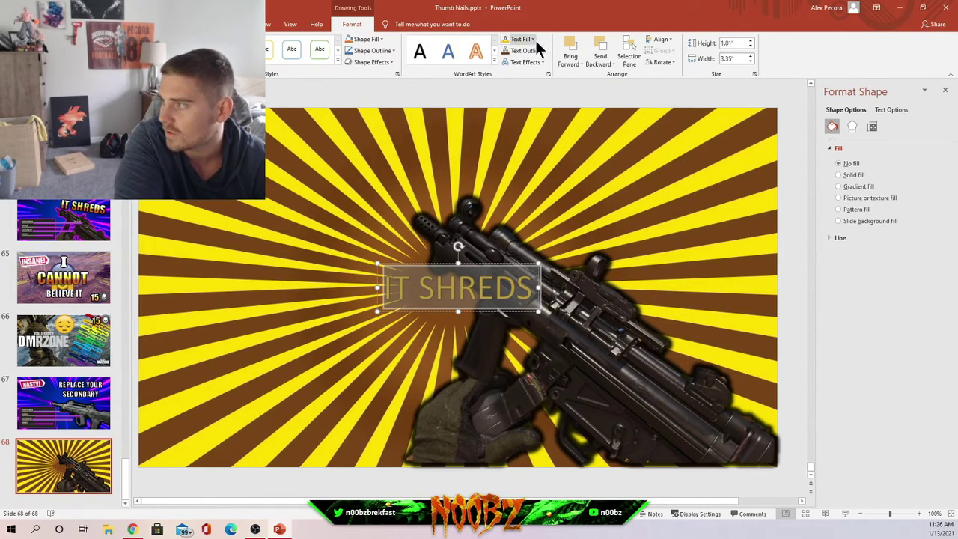
# - Select the whole title text and set its fill to the sunburst's bright yellow, sampled with the Eyedropper
pyautogui.click(524, 294)
pyautogui.hotkey('ctrl', 'a')
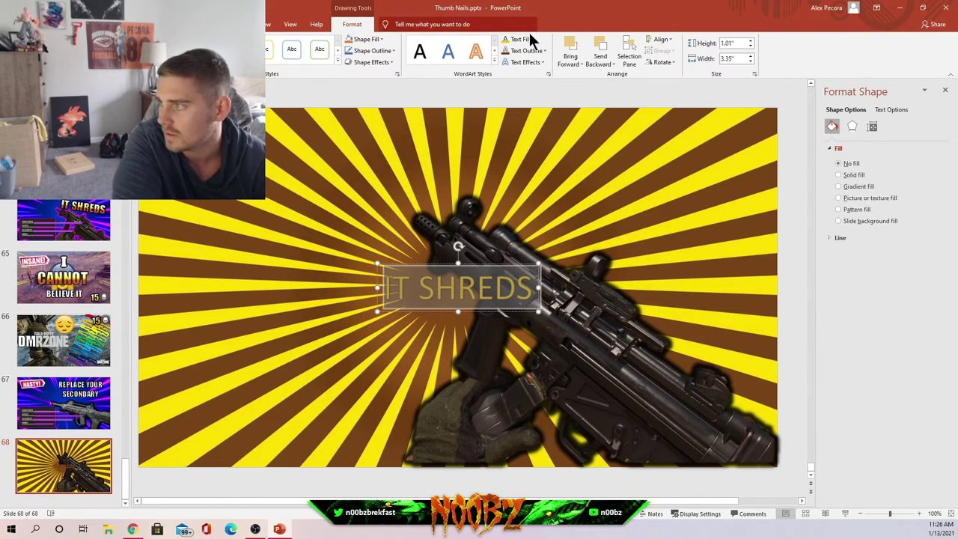
pyautogui.click(532, 39)
pyautogui.click(534, 174)
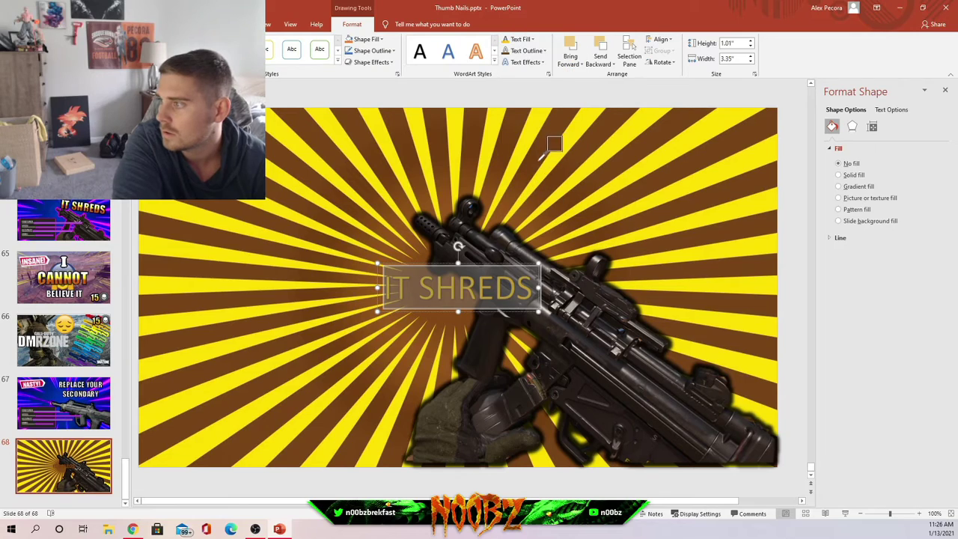
pyautogui.click(528, 82)
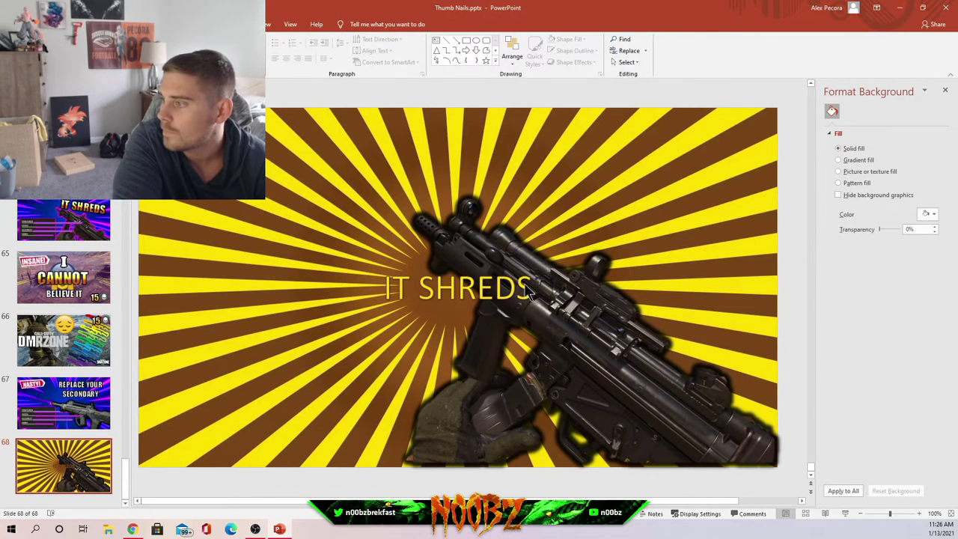
# - Set the title's text outline weight to 2¼ pt
pyautogui.click(526, 289)
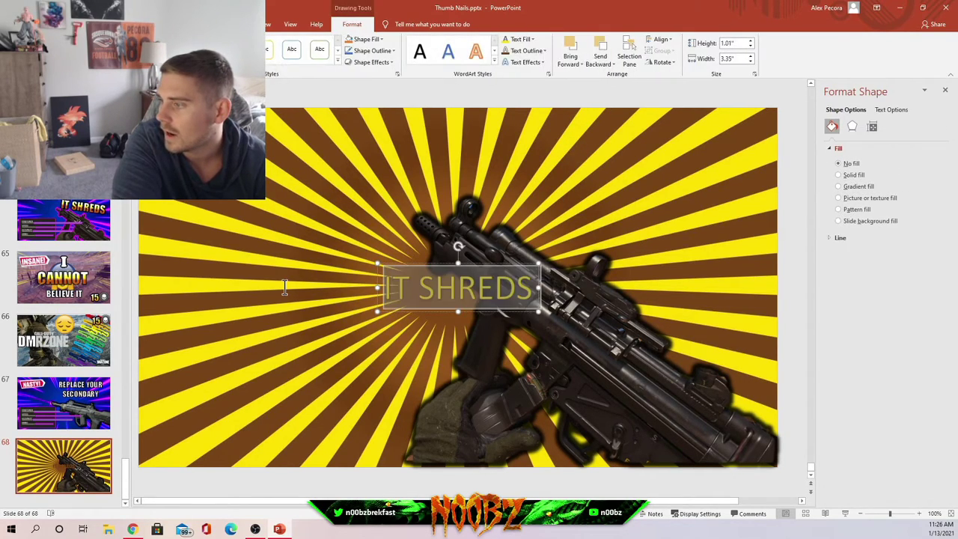
pyautogui.click(542, 49)
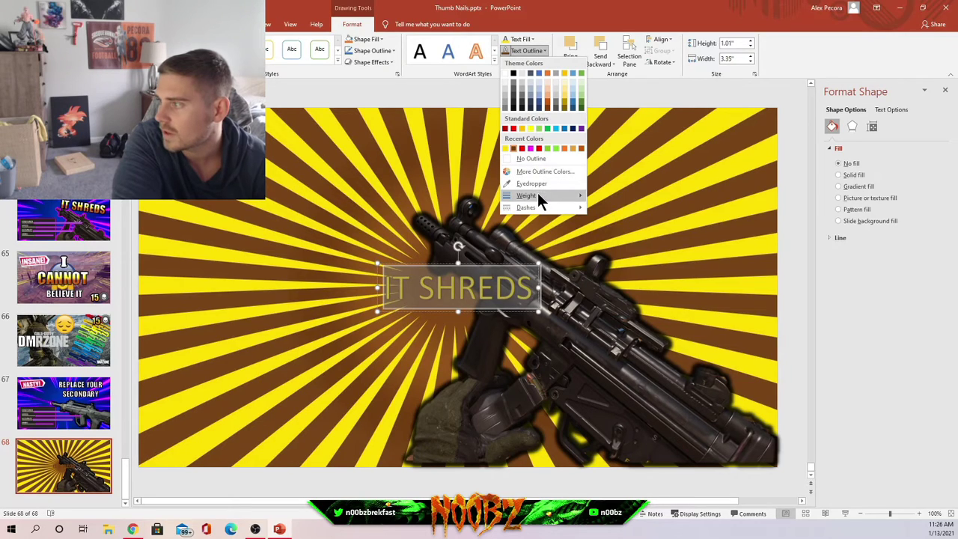
pyautogui.moveTo(537, 194)
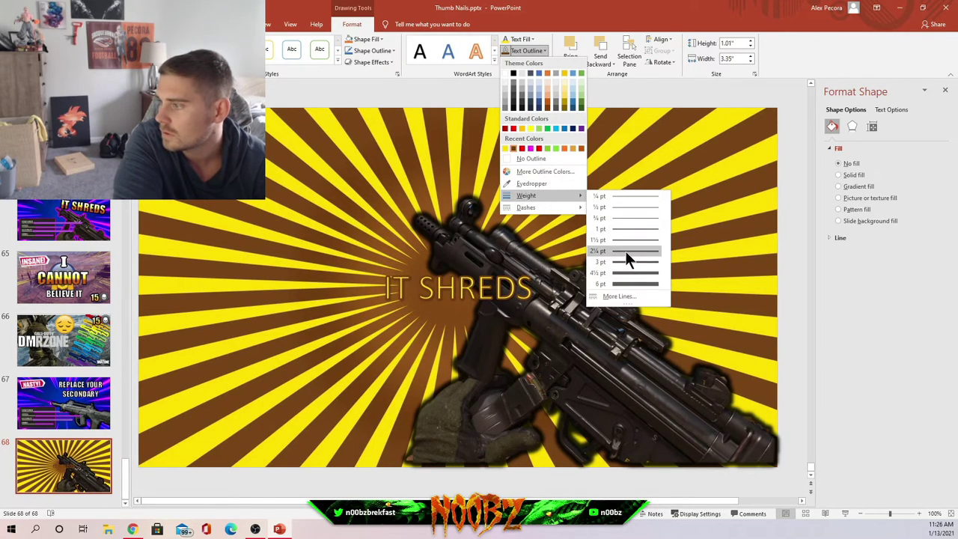
pyautogui.click(625, 250)
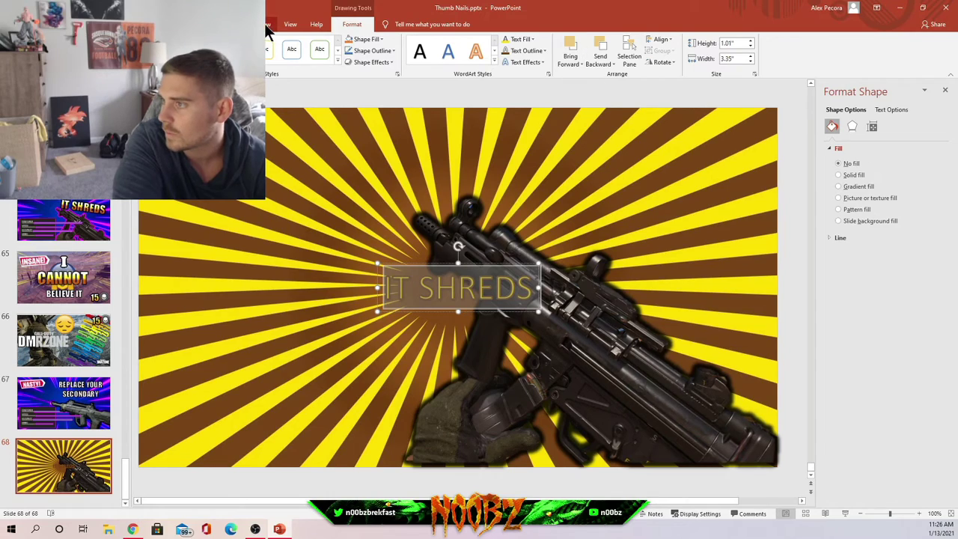
# - Enlarge the title text by several font sizes and make it bold in a heavy condensed typeface
pyautogui.hotkey('alt', 'h')
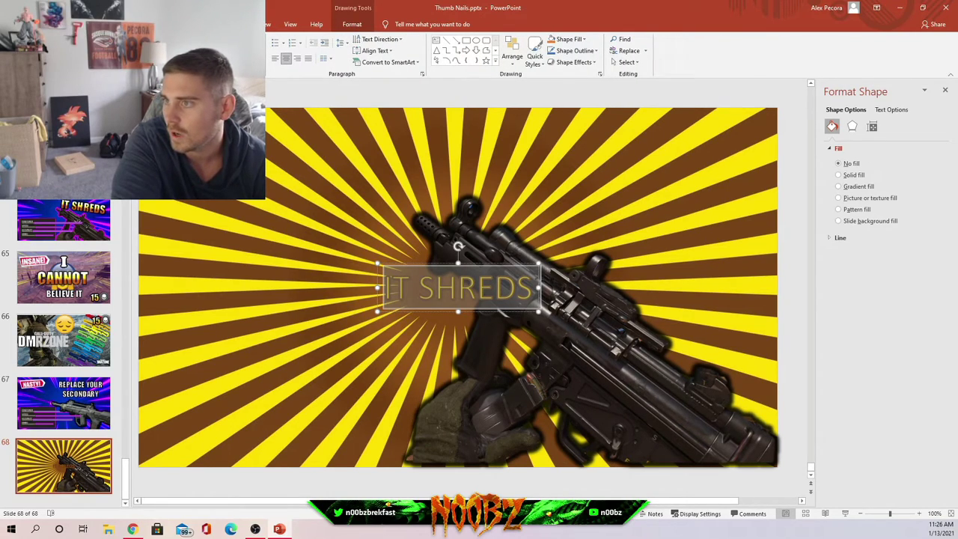
pyautogui.hotkey('ctrl', 'shift', '.')
pyautogui.hotkey('ctrl', 'shift', '.')
pyautogui.hotkey('ctrl', 'shift', '.')
pyautogui.hotkey('ctrl', 'shift', '.')
pyautogui.hotkey('ctrl', 'shift', '.')
pyautogui.hotkey('ctrl', 'shift', '.')
pyautogui.hotkey('ctrl', 'shift', '.')
pyautogui.hotkey('ctrl', 'shift', '.')
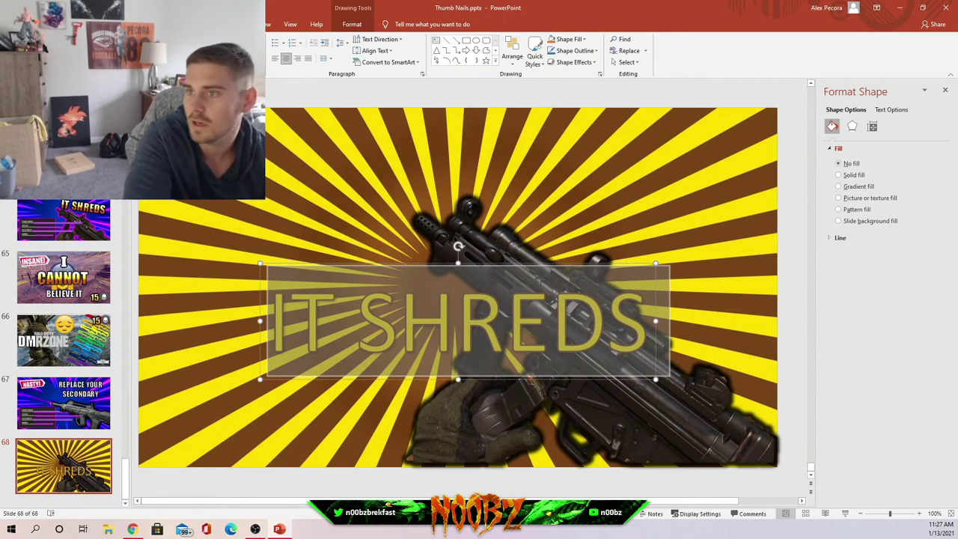
pyautogui.hotkey('ctrl', 'b')
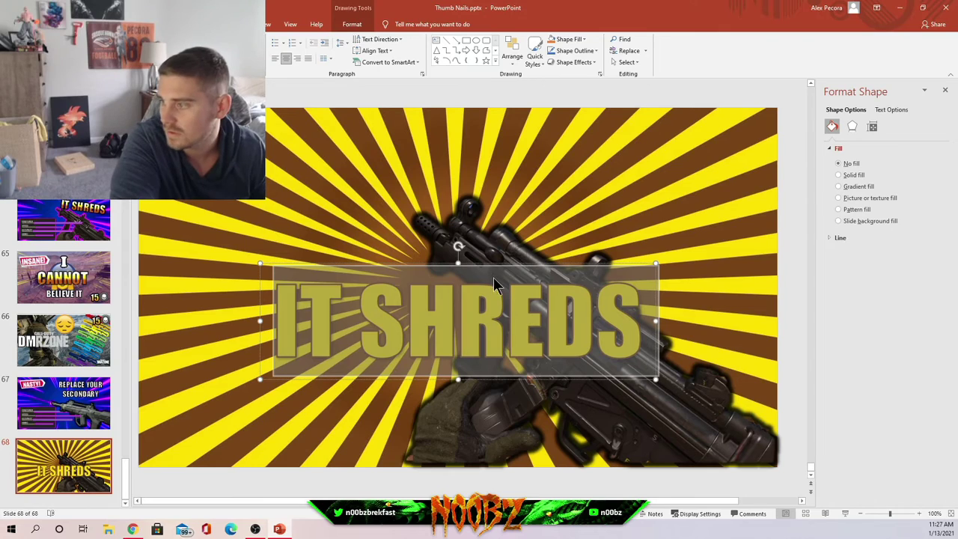
# - Move the title above the gun, tilt it clockwise along the barrel, and extend the text to "IT SHREDS!!"
pyautogui.moveTo(503, 263)
pyautogui.mouseDown()
pyautogui.moveTo(599, 179)
pyautogui.moveTo(504, 265)
pyautogui.mouseUp()
pyautogui.click(436, 256)
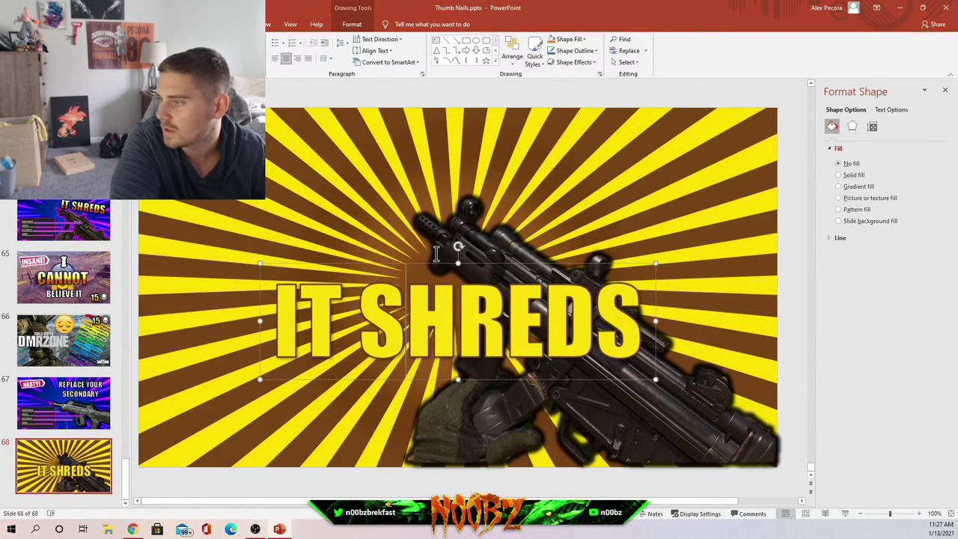
pyautogui.moveTo(437, 267); pyautogui.dragTo(560, 120)
pyautogui.click(721, 254)
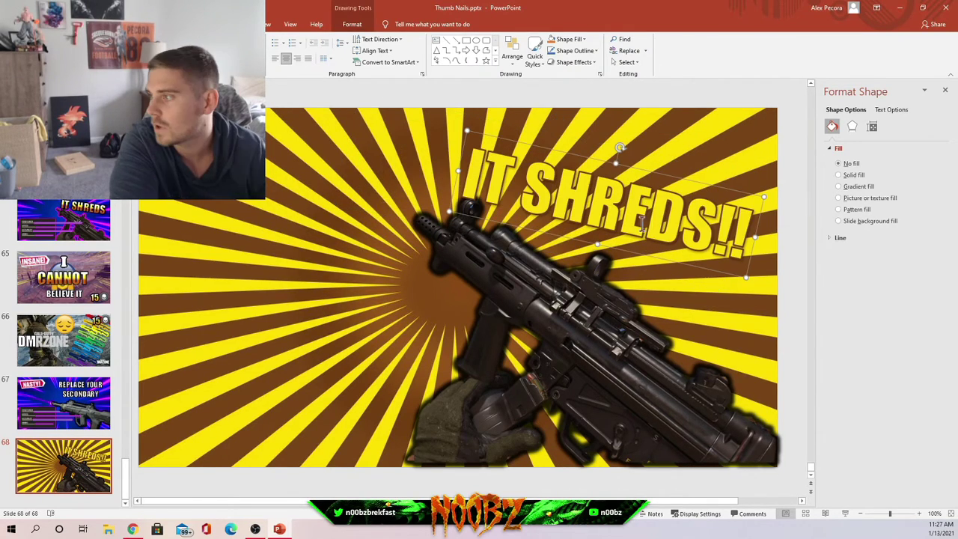
# - Select all of "IT SHREDS!!" and add a white glow to the text
pyautogui.moveTo(741, 236); pyautogui.dragTo(443, 182)
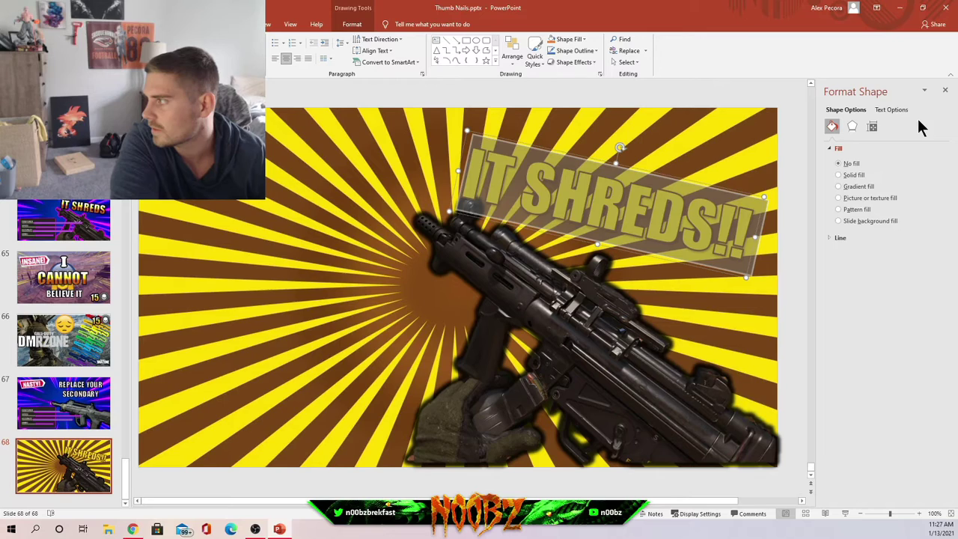
pyautogui.click(895, 110)
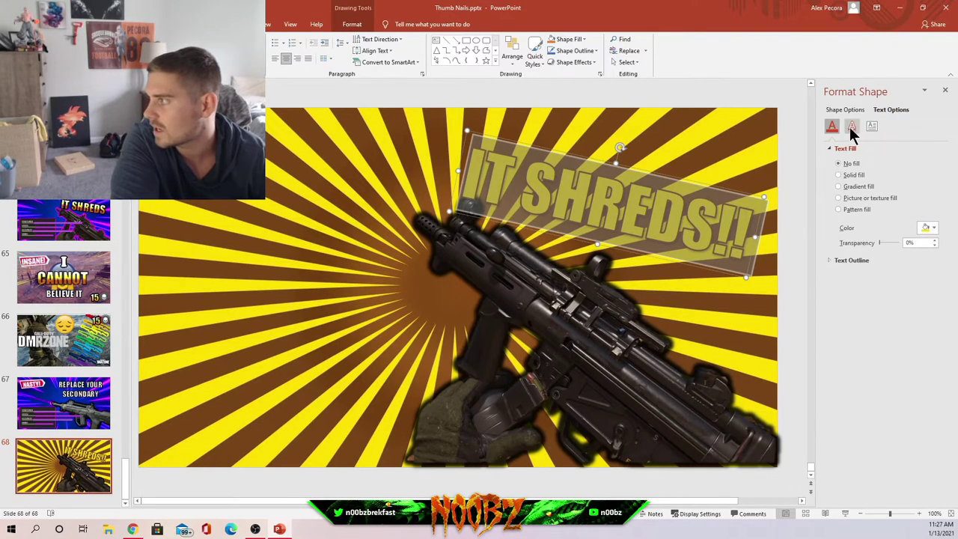
pyautogui.click(850, 126)
pyautogui.click(844, 175)
pyautogui.click(934, 205)
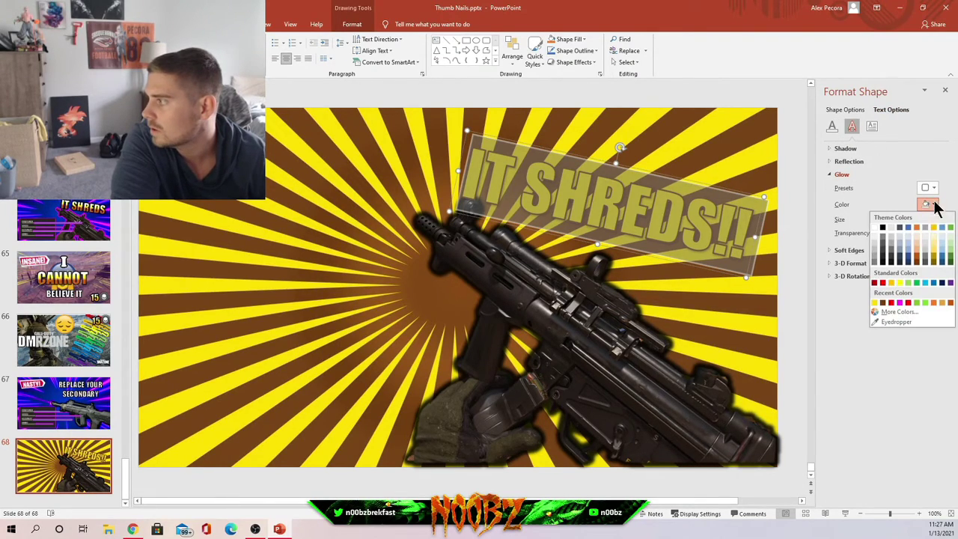
pyautogui.click(885, 236)
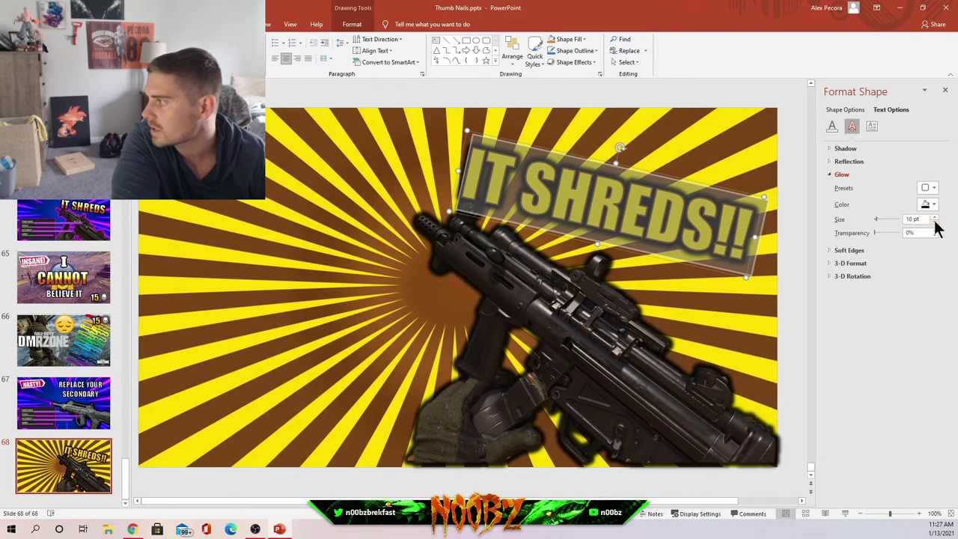
pyautogui.click(934, 205)
pyautogui.click(879, 234)
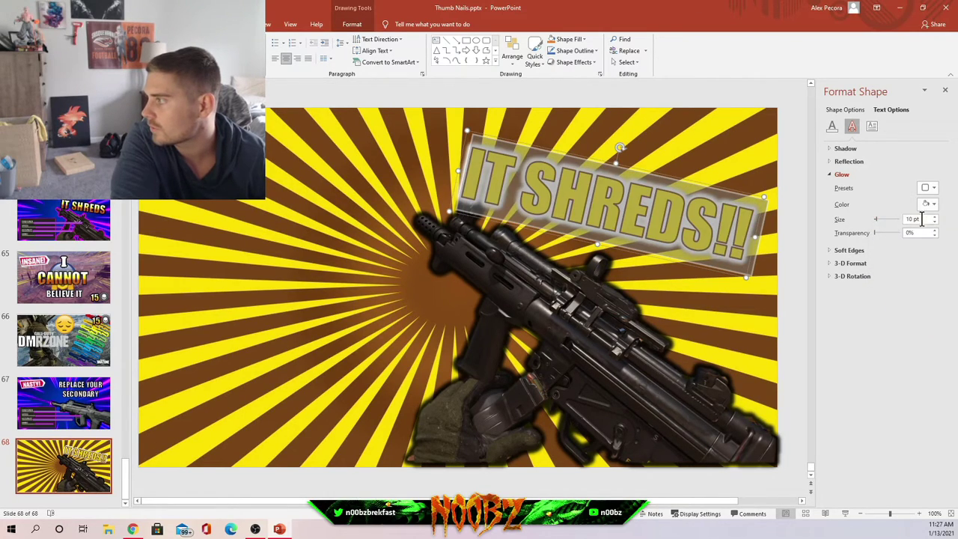
# - Nudge the title slightly upward above the gun and deselect it
pyautogui.click(621, 217)
pyautogui.moveTo(653, 170); pyautogui.dragTo(656, 149)
pyautogui.click(604, 332)
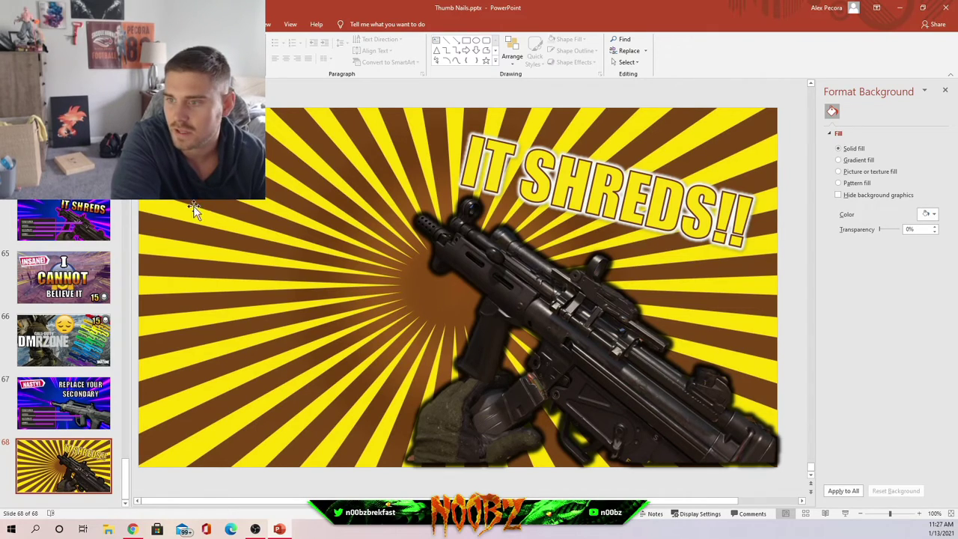
# - Examine the weapon stats box on the finished MP5 thumbnail on slide 64 as a reference
pyautogui.click(108, 223)
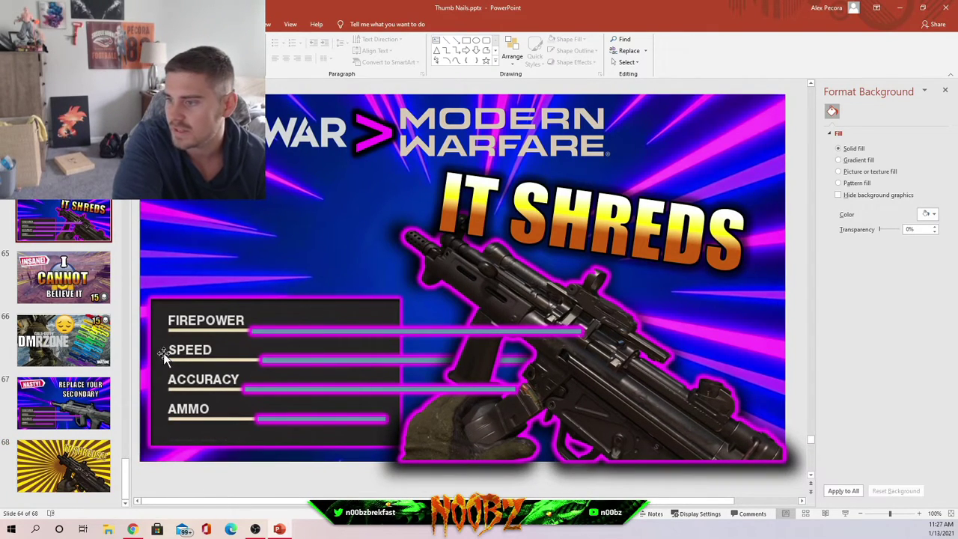
pyautogui.click(199, 317)
pyautogui.rightClick(199, 317)
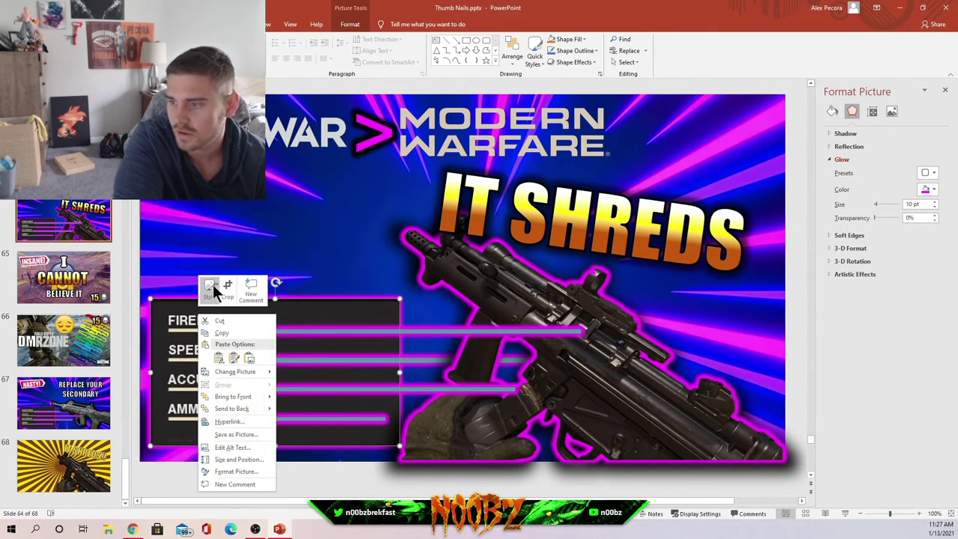
pyautogui.click(182, 402)
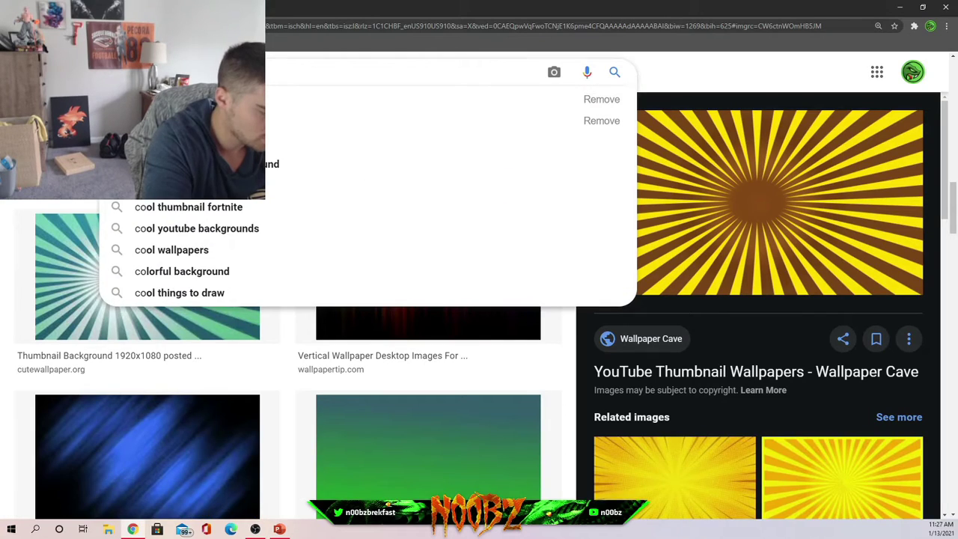
# - Search Google Images in Chrome for "cold war gun stats" and copy the LW3-Tundra picture that includes its stats
pyautogui.write('ld')
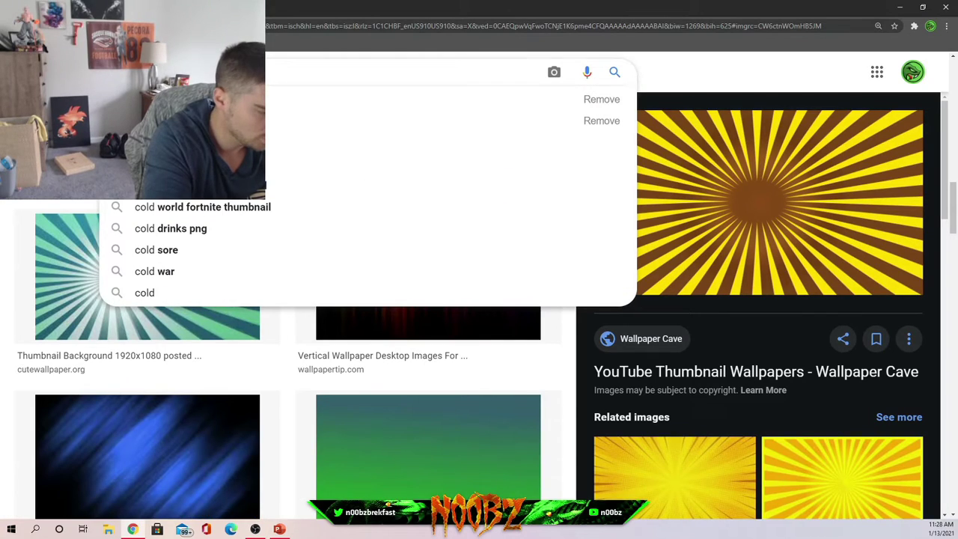
pyautogui.write(' war gun ')
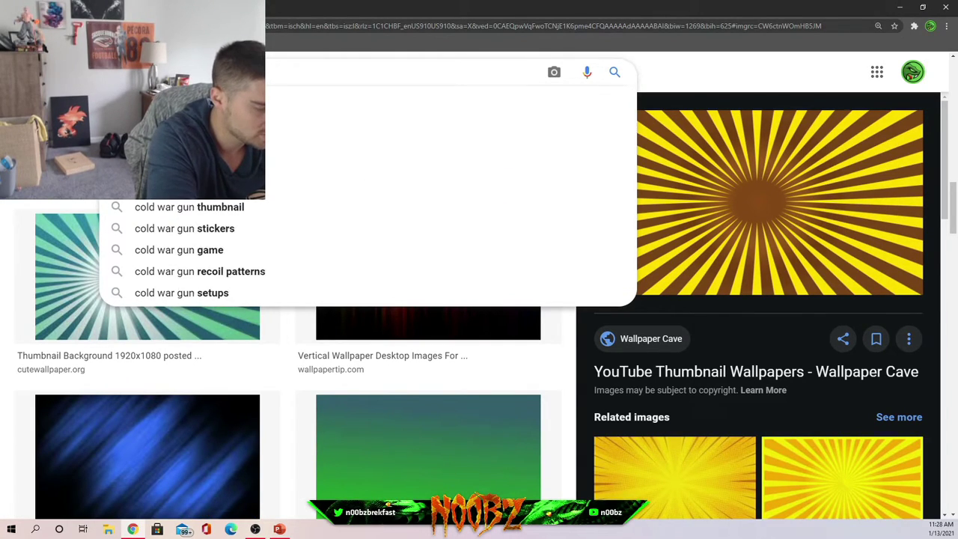
pyautogui.write('stats')
pyautogui.press('Return')
pyautogui.click(338, 174)
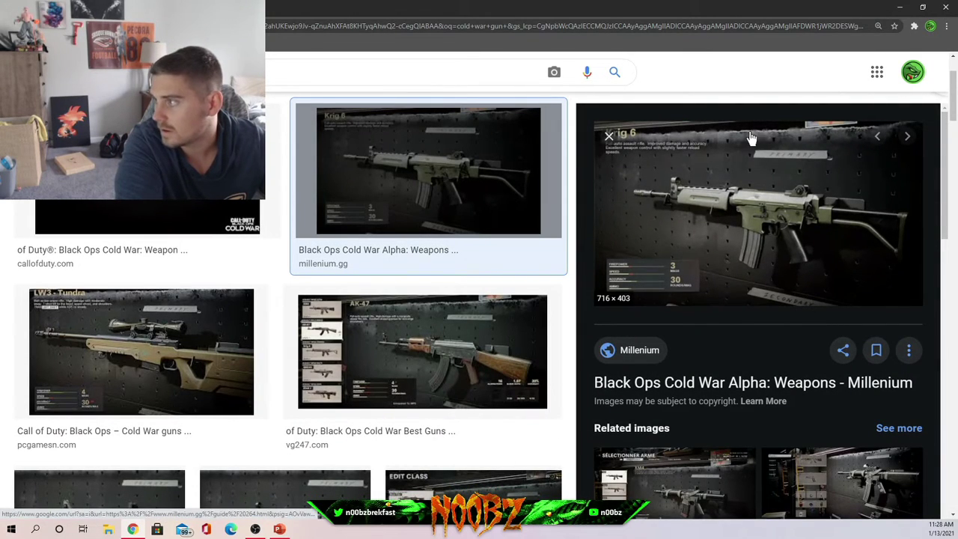
pyautogui.press('Right')
pyautogui.click(906, 7)
# - Paste the rifle picture onto slide 68 in PowerPoint and crop it to the Firepower, Speed, Accuracy and Ammo box
pyautogui.press('End')
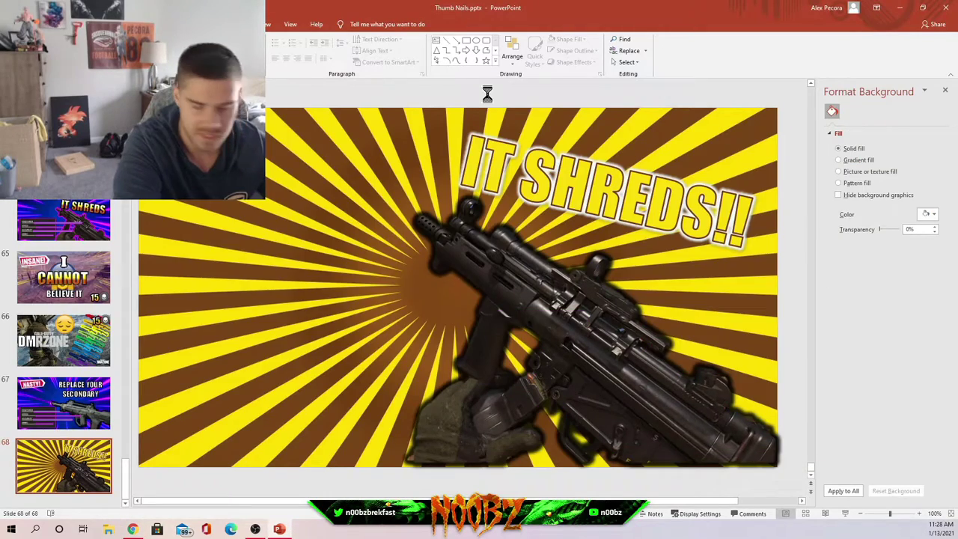
pyautogui.hotkey('ctrl', 'v')
pyautogui.rightClick(443, 219)
pyautogui.click(479, 239)
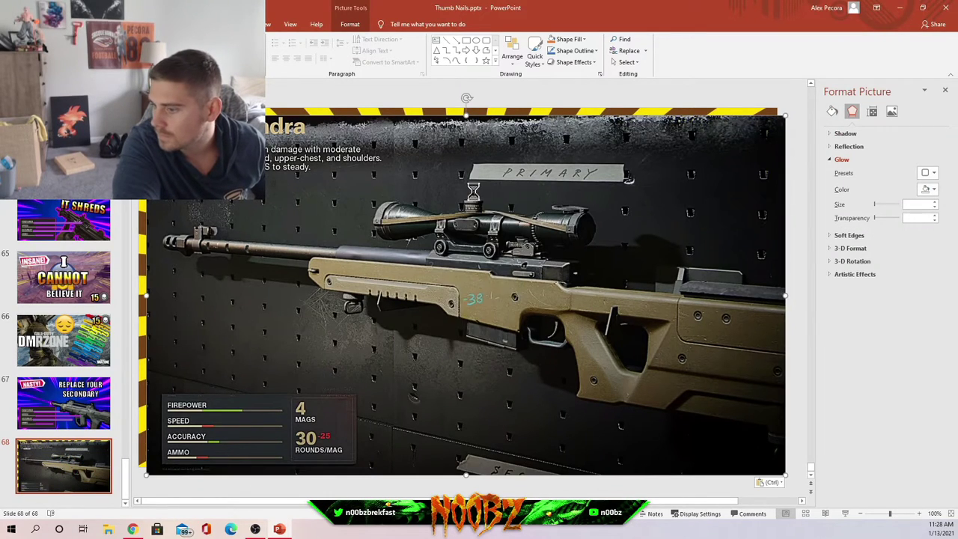
pyautogui.moveTo(781, 119); pyautogui.dragTo(287, 462)
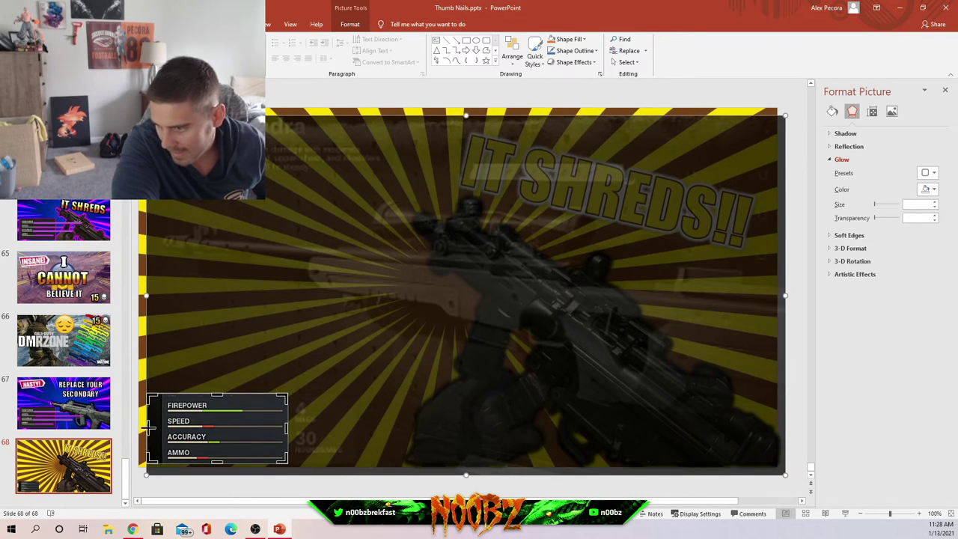
pyautogui.moveTo(149, 427); pyautogui.dragTo(161, 431)
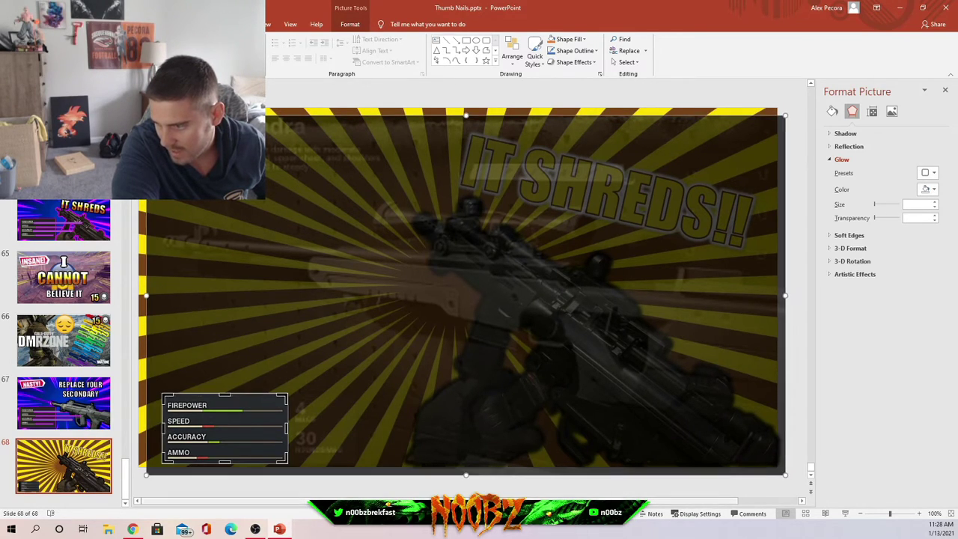
pyautogui.click(314, 483)
# - Enlarge the cropped stats box proportionally and move it into the slide's lower-left corner
pyautogui.click(261, 434)
pyautogui.moveTo(289, 393); pyautogui.dragTo(372, 346)
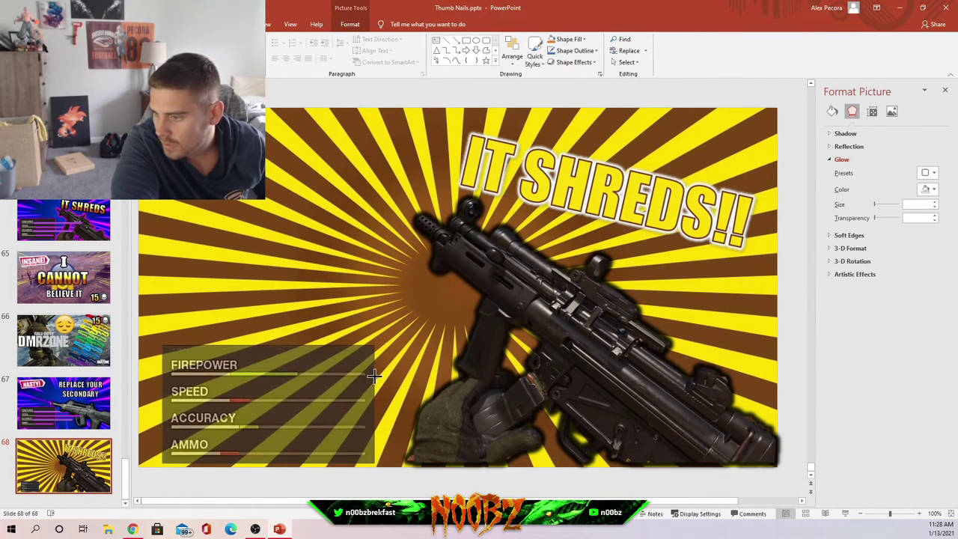
pyautogui.moveTo(242, 432); pyautogui.dragTo(251, 412)
# - Add a white glow around the cropped weapon stats box
pyautogui.rightClick(251, 411)
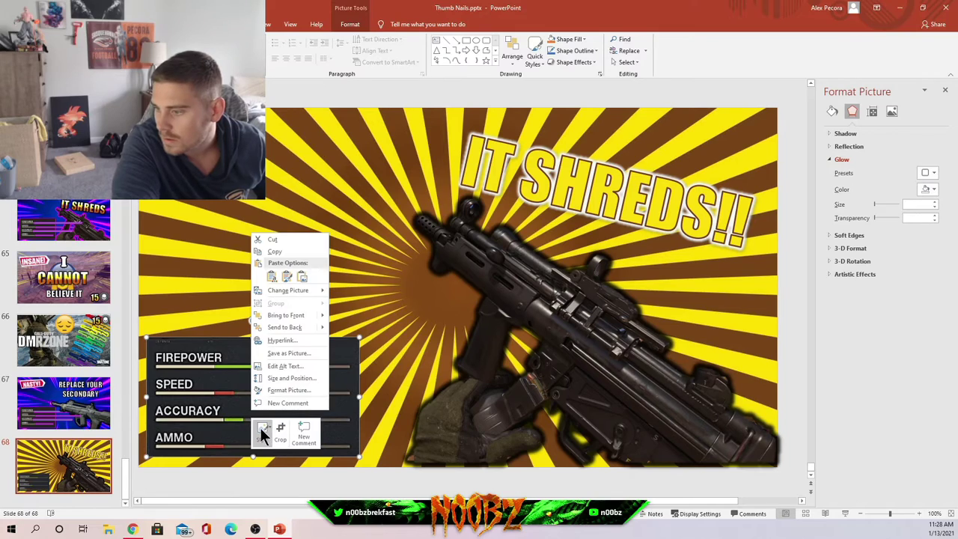
pyautogui.click(293, 390)
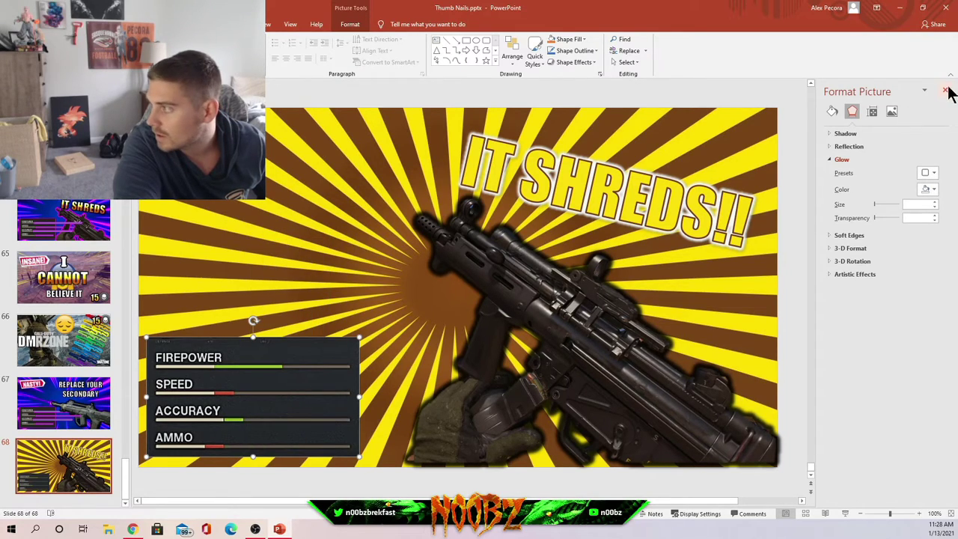
pyautogui.click(934, 190)
pyautogui.click(880, 223)
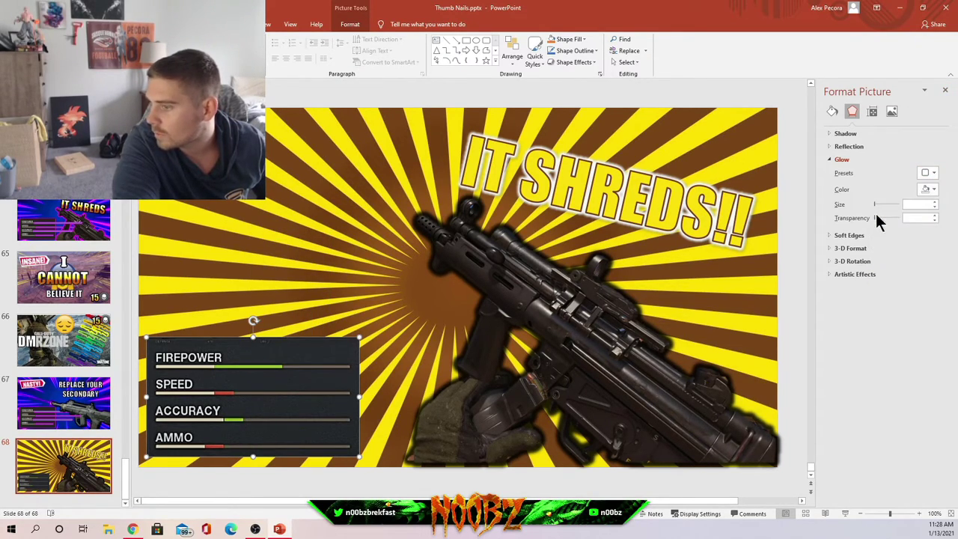
pyautogui.click(363, 488)
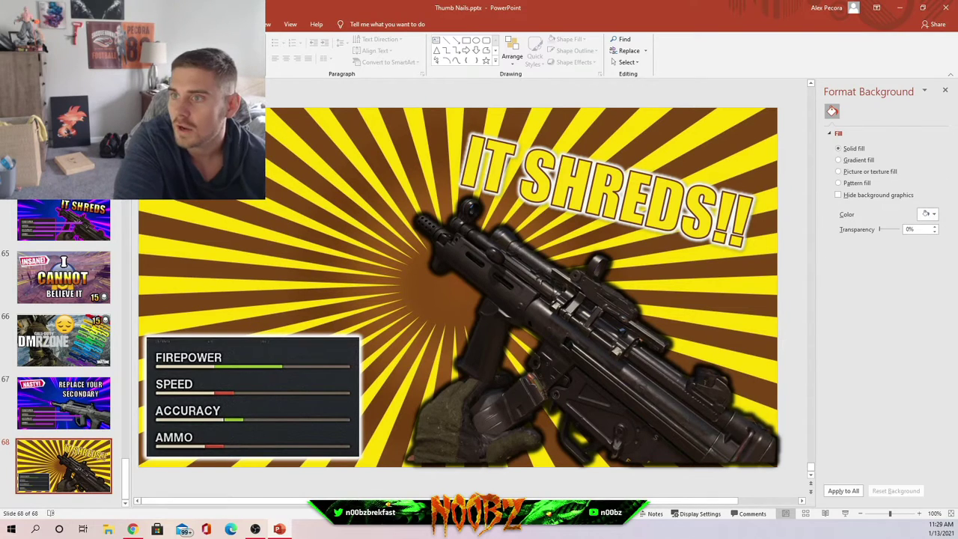
# - Draw a thin horizontal bar about 4.28" wide and 0.09" tall beside the FIREPOWER label, extending past the stats box
pyautogui.click(84, 24)
pyautogui.click(159, 56)
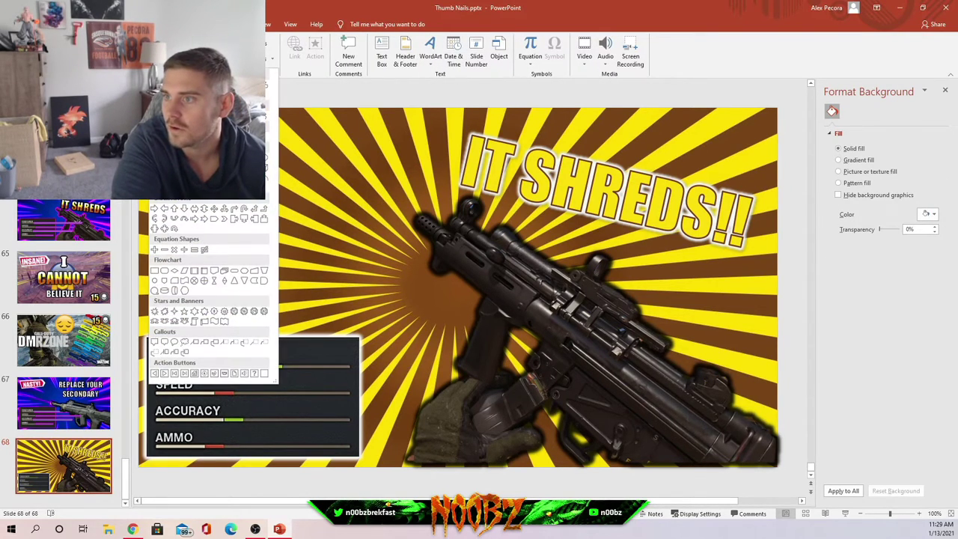
pyautogui.click(166, 105)
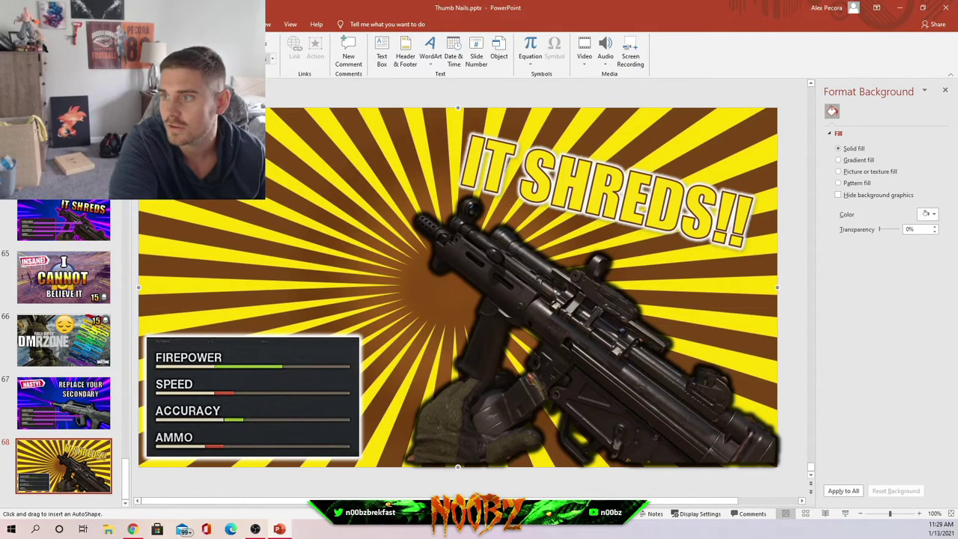
pyautogui.click(159, 56)
pyautogui.click(154, 137)
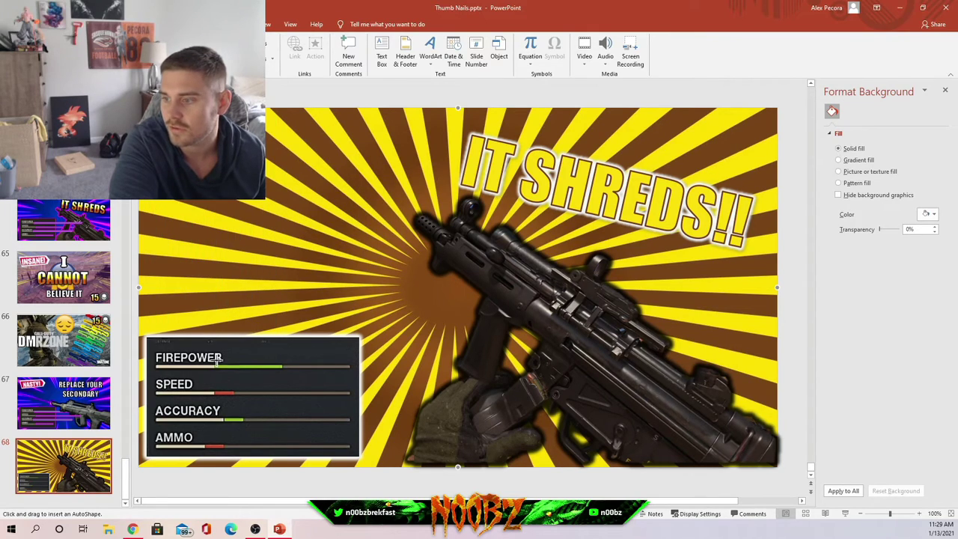
pyautogui.moveTo(224, 354); pyautogui.dragTo(358, 361)
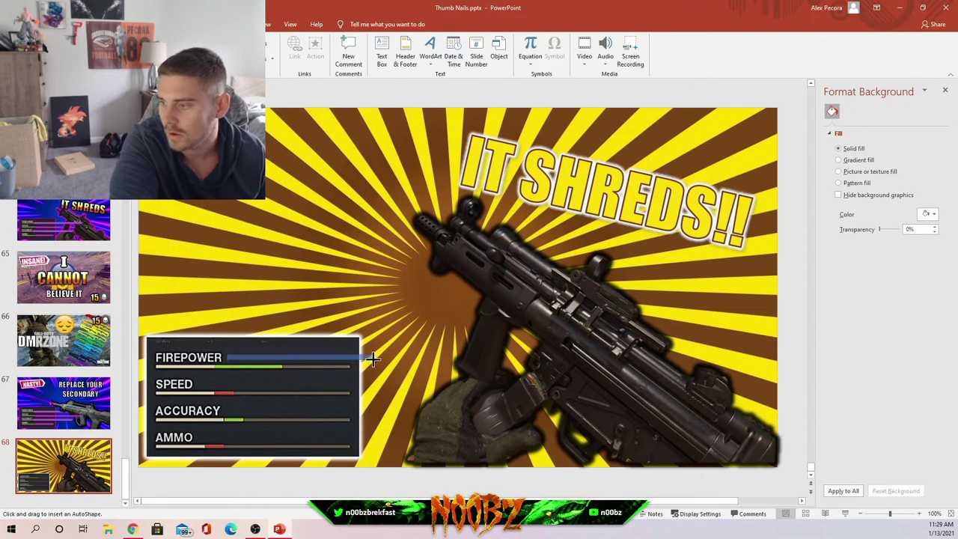
pyautogui.moveTo(432, 360); pyautogui.dragTo(432, 359)
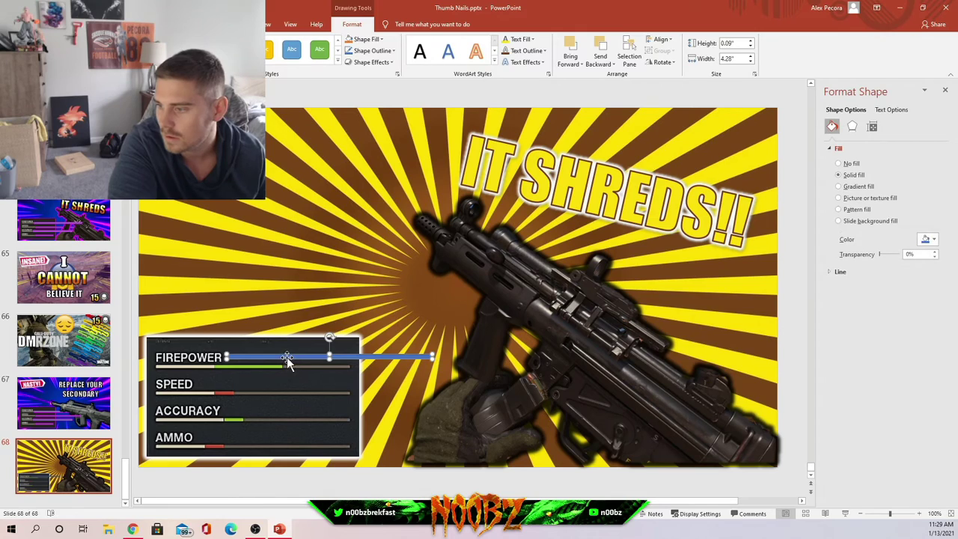
# - Align the thin bar with the stat line under FIREPOWER and trim it to about 4.22" wide and 0.08" tall
pyautogui.moveTo(285, 357); pyautogui.dragTo(275, 367)
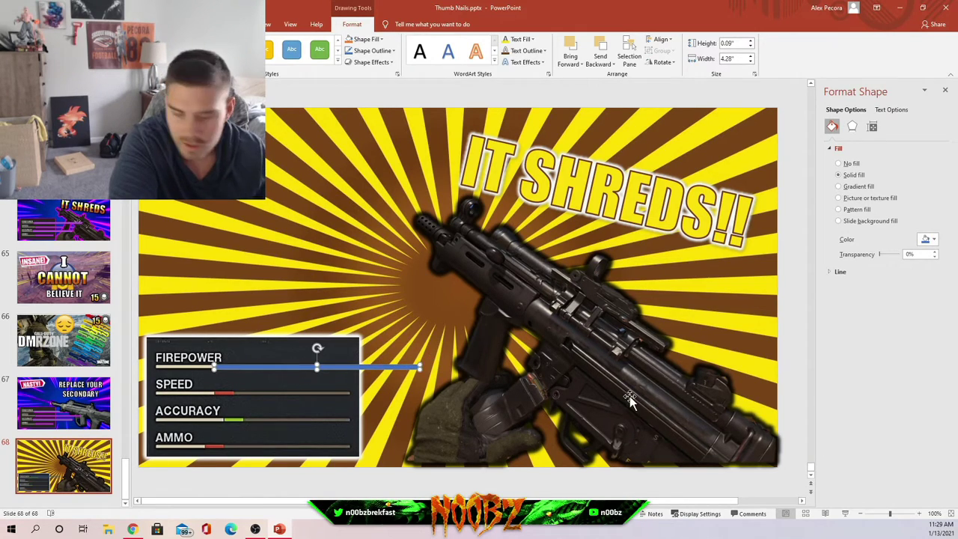
pyautogui.hotkey('ctrl', 'Up')
pyautogui.hotkey('ctrl', 'Up')
pyautogui.click(267, 495)
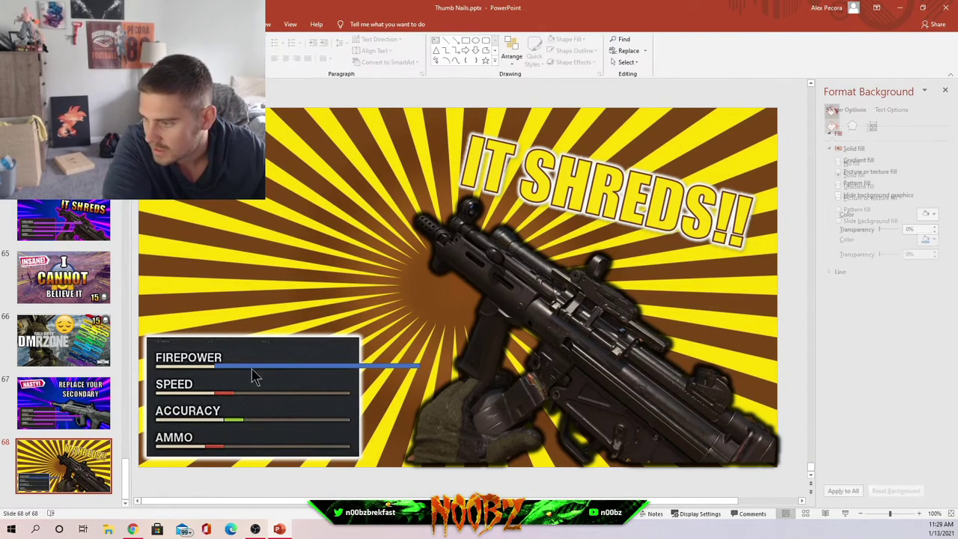
pyautogui.click(247, 362)
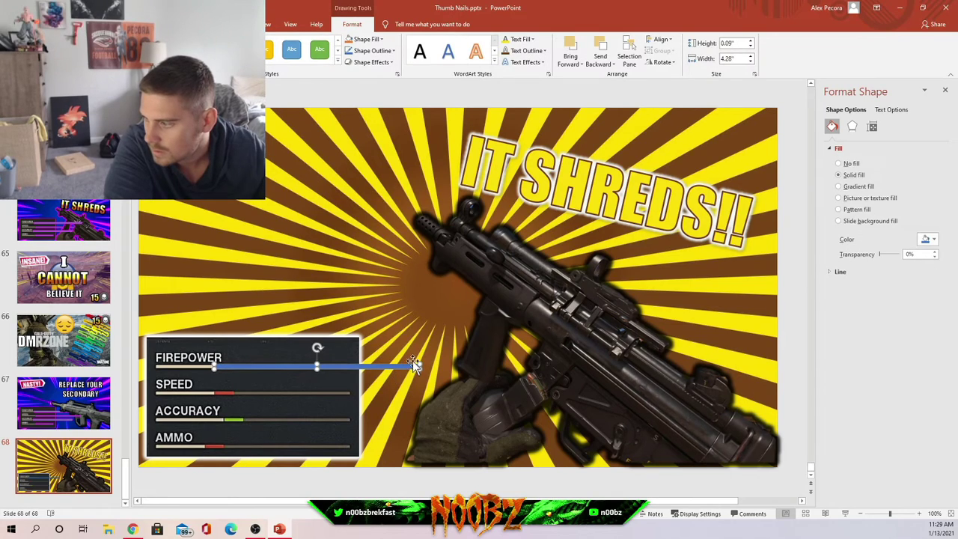
pyautogui.moveTo(415, 363); pyautogui.dragTo(416, 365)
pyautogui.click(350, 470)
pyautogui.click(311, 366)
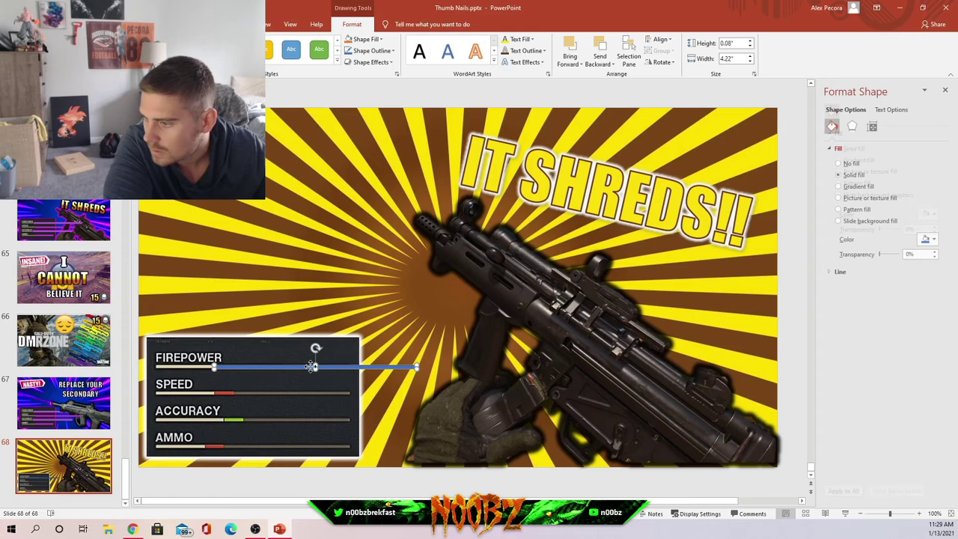
pyautogui.click(311, 492)
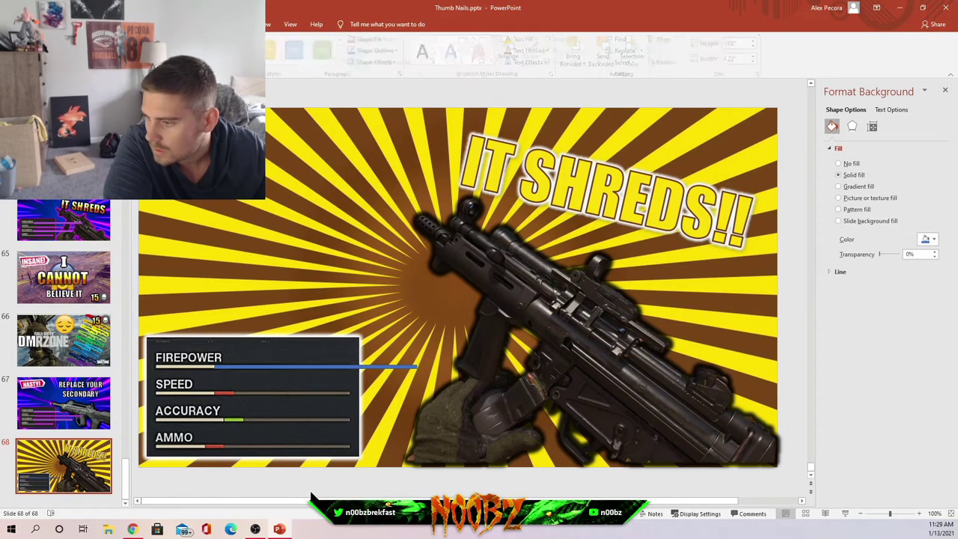
pyautogui.click(276, 367)
pyautogui.click(259, 481)
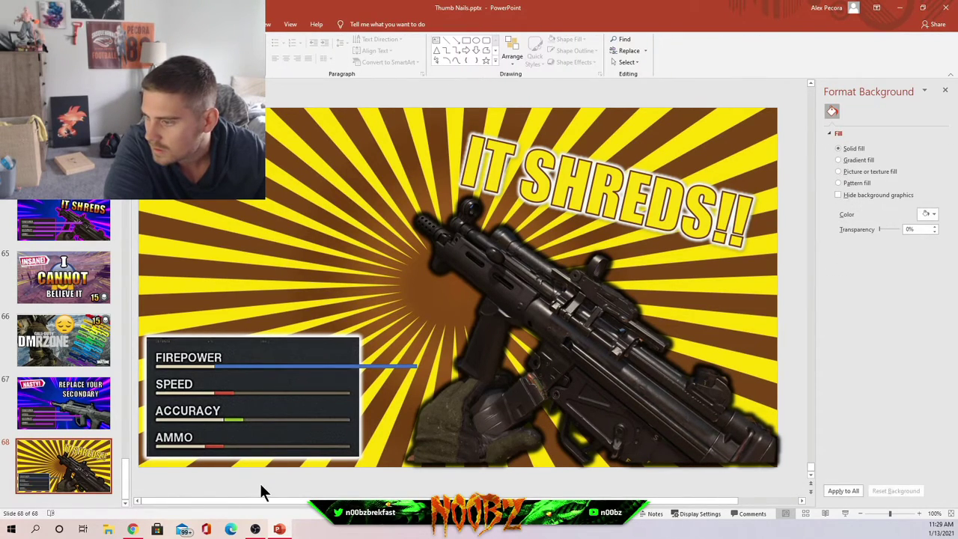
# - Fill the Firepower bar with yellow, recolor its outline and give it a yellow glow
pyautogui.click(383, 367)
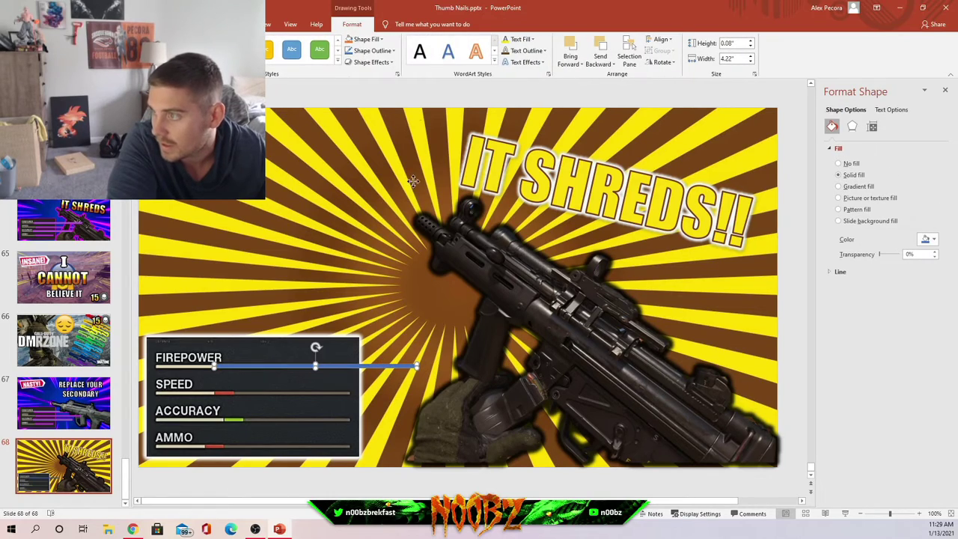
pyautogui.click(382, 36)
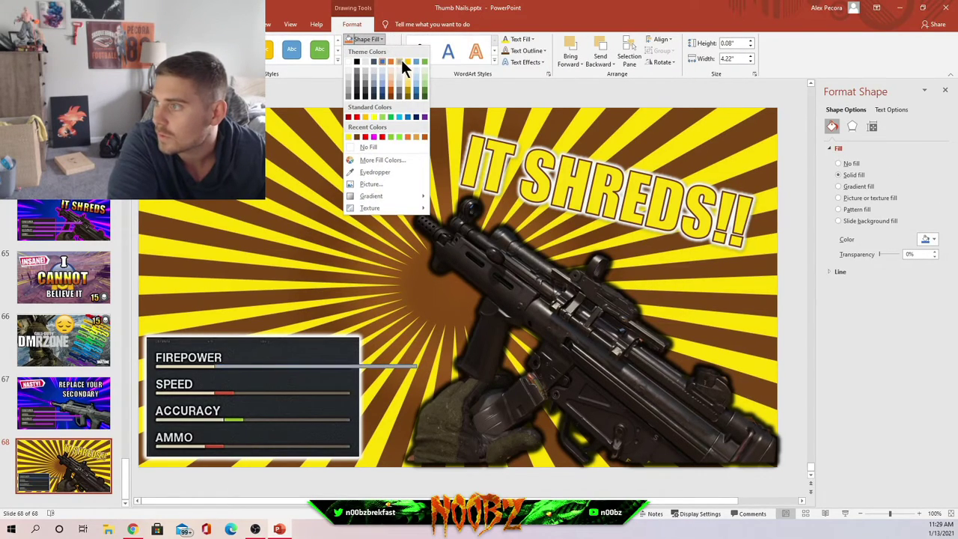
pyautogui.click(349, 136)
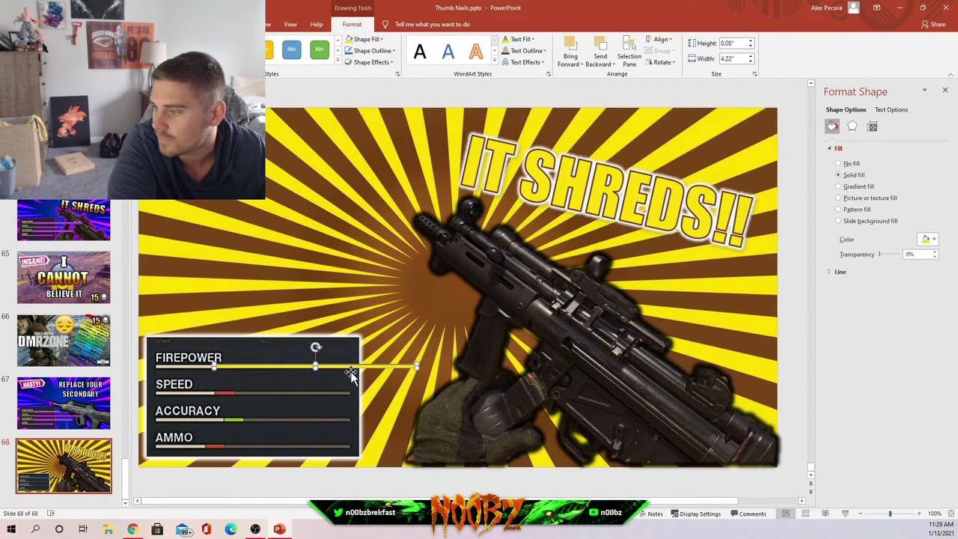
pyautogui.click(372, 50)
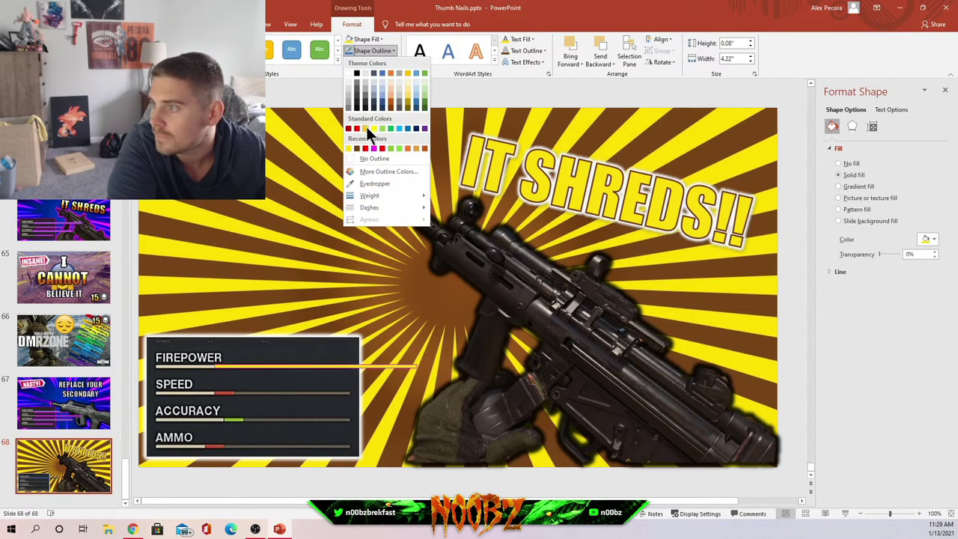
pyautogui.click(365, 129)
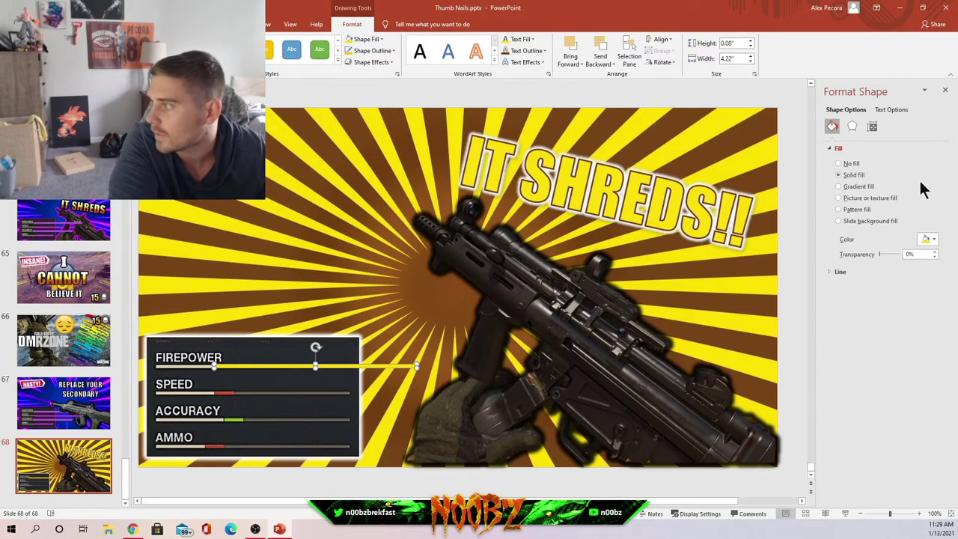
pyautogui.click(407, 481)
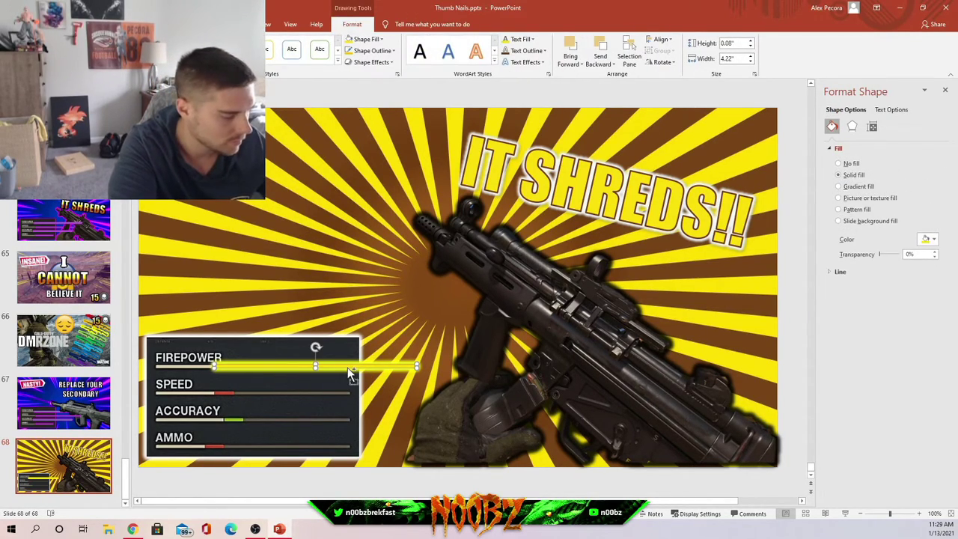
# - Duplicate the glowing yellow bar onto the Speed, Accuracy and Ammo lines, varying the lengths past the box edge
pyautogui.hotkey('ctrl', 'v')
pyautogui.hotkey('ctrl', 'v')
pyautogui.moveTo(347, 383); pyautogui.dragTo(332, 394)
pyautogui.moveTo(417, 392); pyautogui.dragTo(290, 447)
pyautogui.hotkey('ctrl', 'v')
pyautogui.click(297, 488)
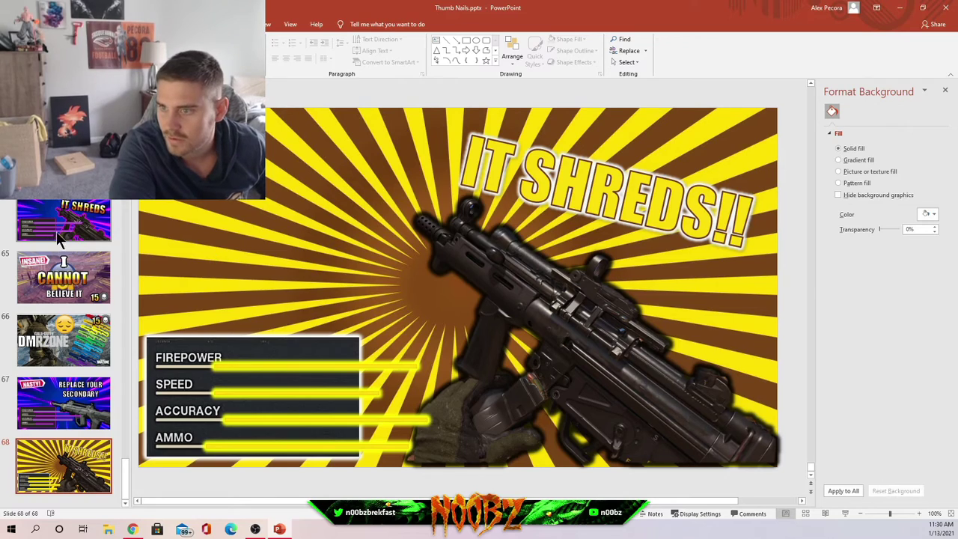
# - Copy the red arrow-shaped tag with white border from slide 63 and paste it onto slide 68
pyautogui.click(92, 213)
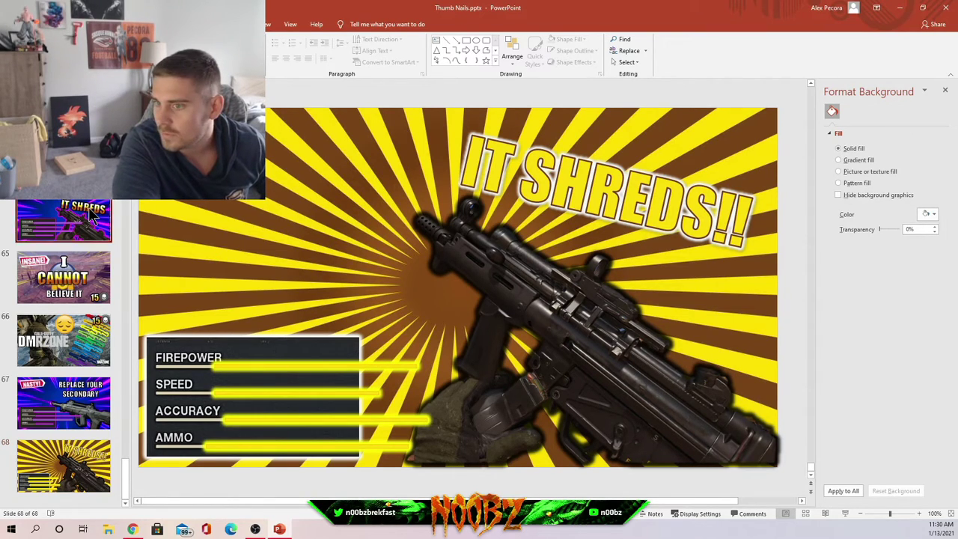
pyautogui.press('End')
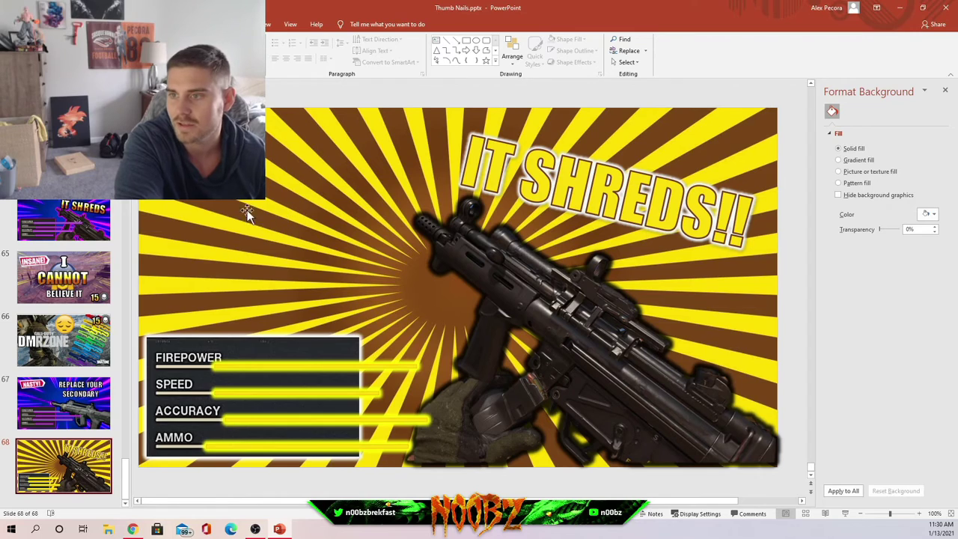
pyautogui.click(67, 343)
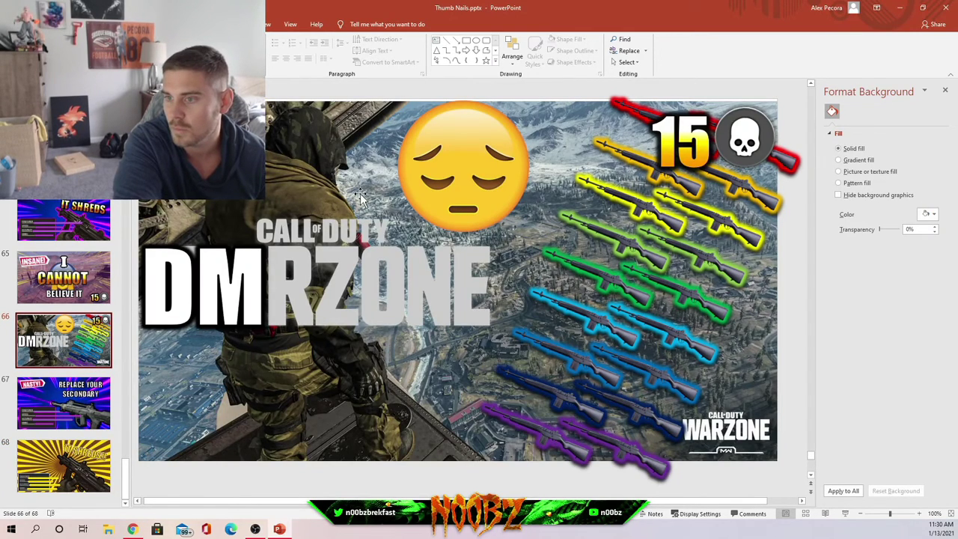
pyautogui.scroll(3, 567, 212)
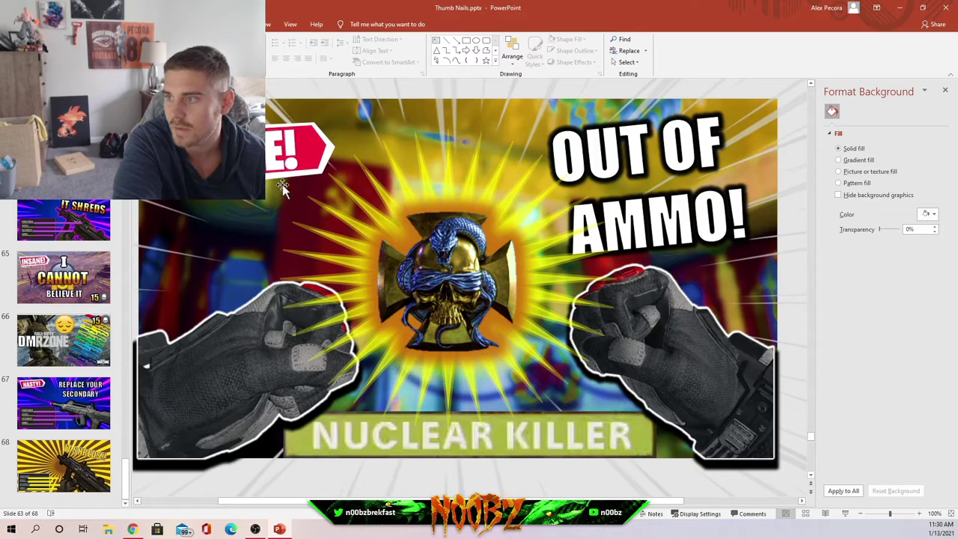
pyautogui.click(316, 156)
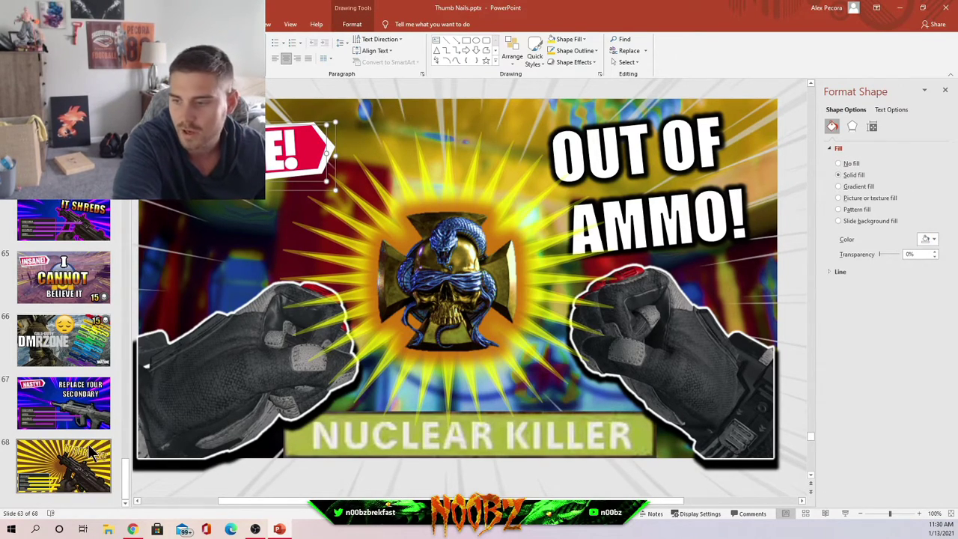
pyautogui.click(120, 448)
pyautogui.hotkey('ctrl', 'v')
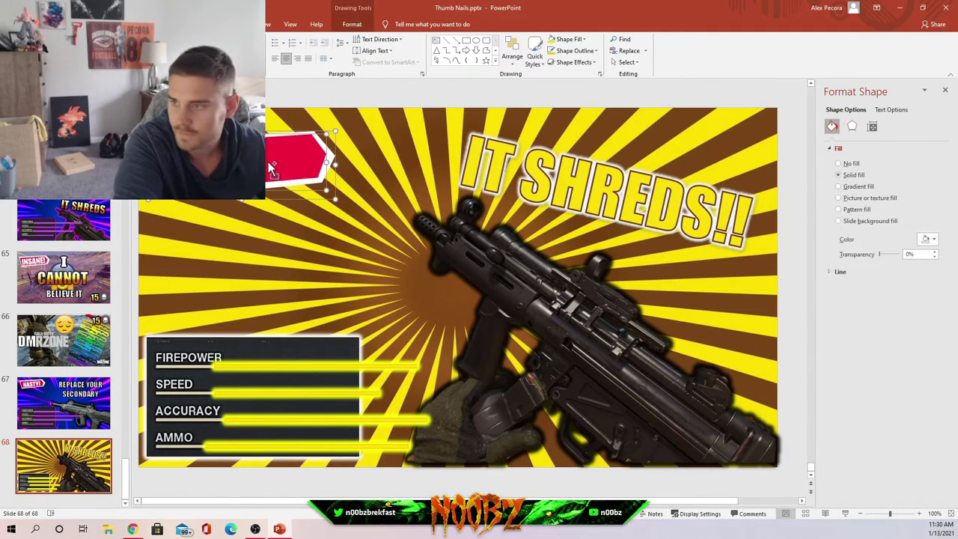
pyautogui.click(288, 480)
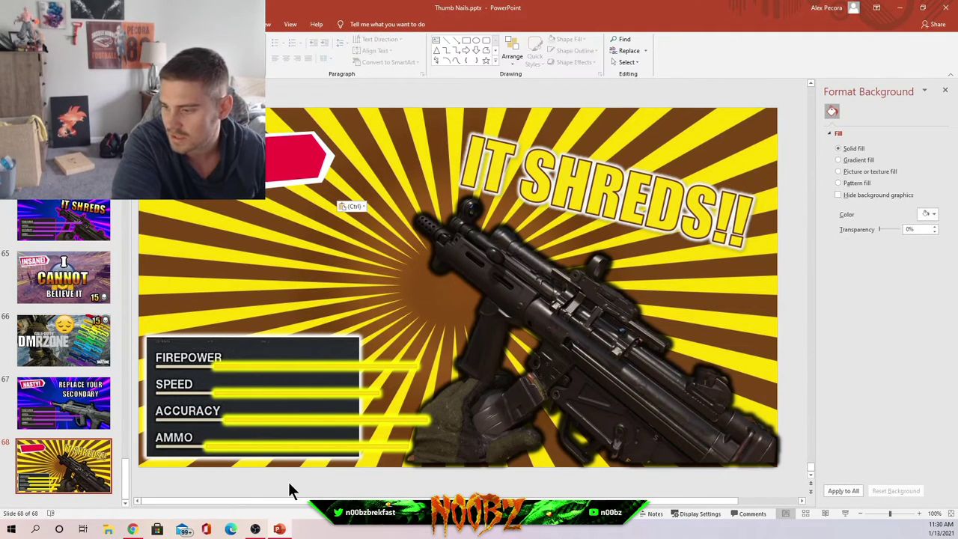
# - Open the Fortnite Font Generator site in Chrome and replace the preview text with "INSANE!"
pyautogui.click(133, 529)
pyautogui.hotkey('ctrl', 'l')
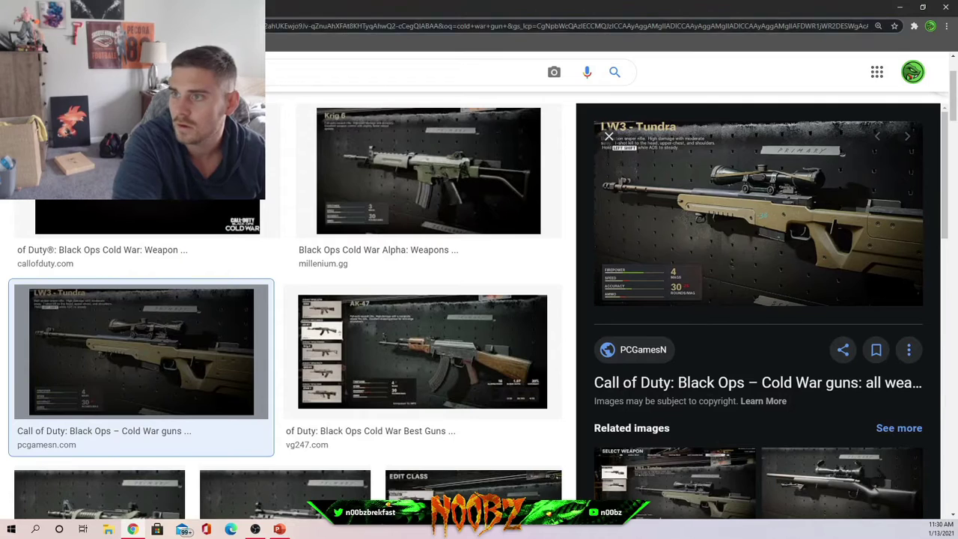
pyautogui.write('for')
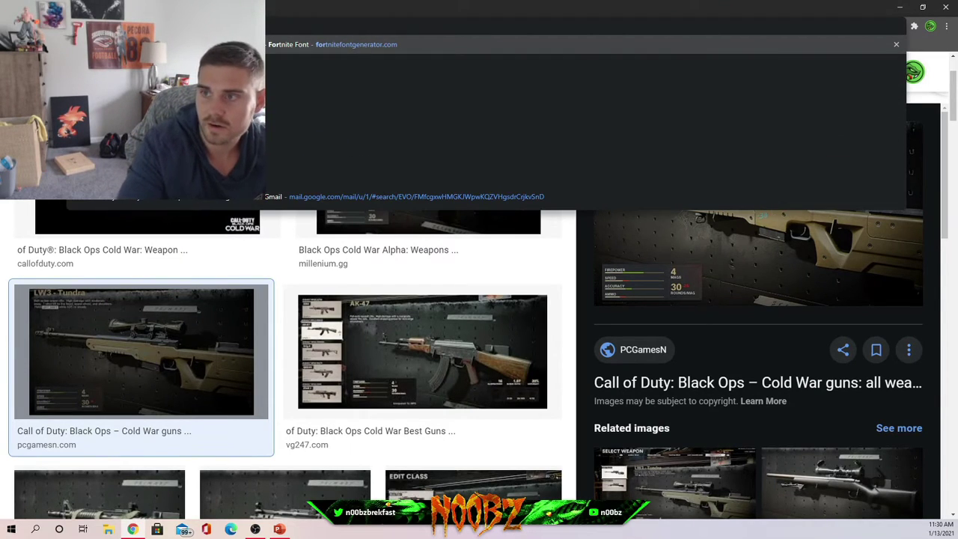
pyautogui.press('Return')
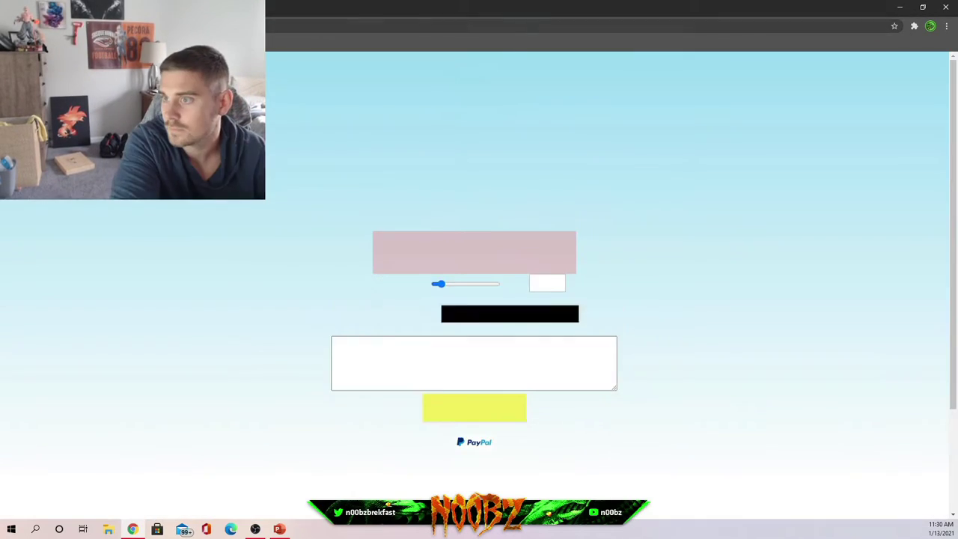
pyautogui.click(428, 336)
pyautogui.hotkey('ctrl', 'a')
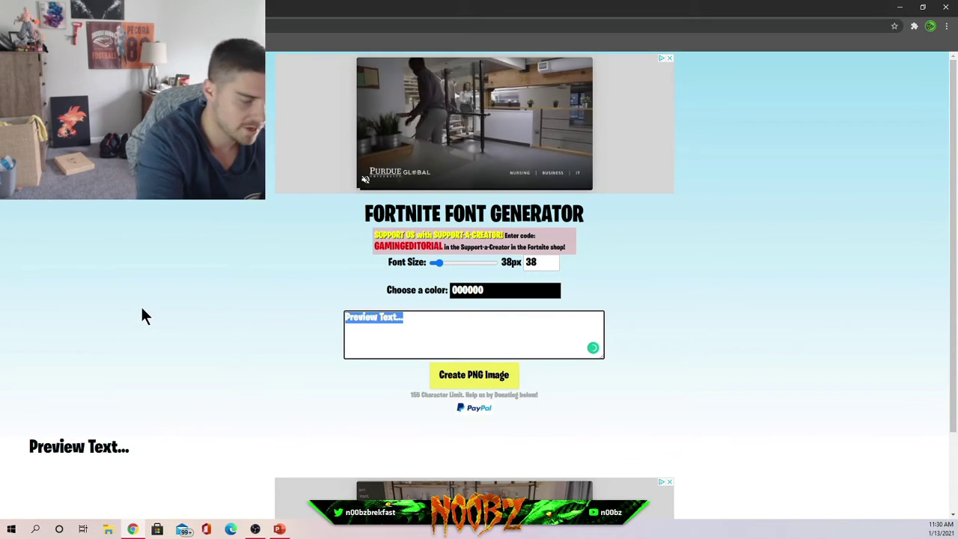
pyautogui.press('BackSpace')
pyautogui.write('INSANE!')
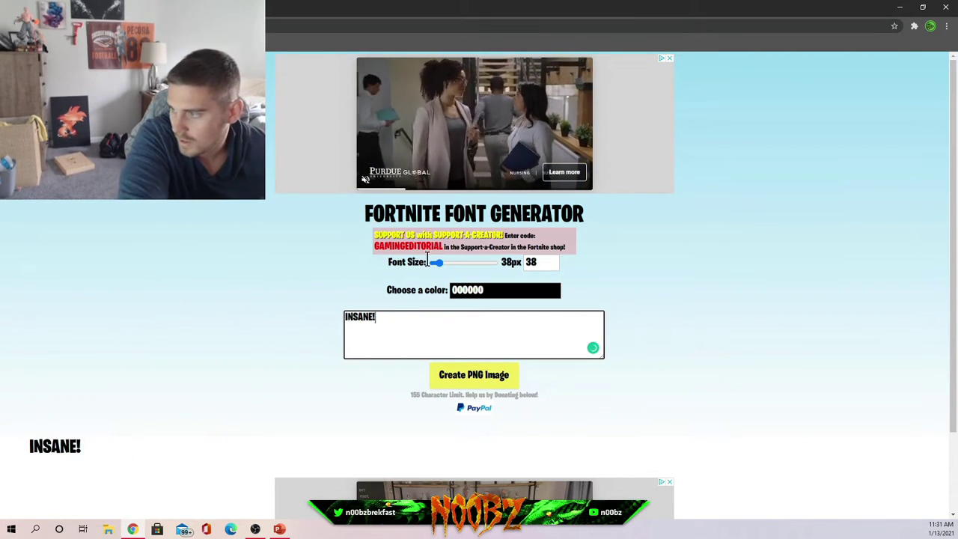
# - Set the text to 141 px and color FFFFFF, create the PNG image and copy it
pyautogui.moveTo(440, 262); pyautogui.dragTo(458, 272)
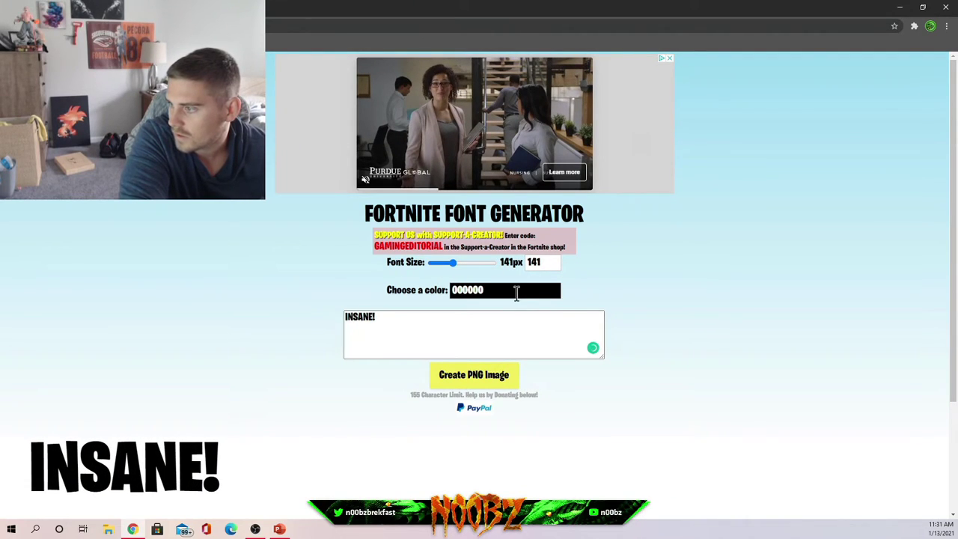
pyautogui.click(516, 292)
pyautogui.moveTo(557, 354); pyautogui.dragTo(564, 273)
pyautogui.click(489, 380)
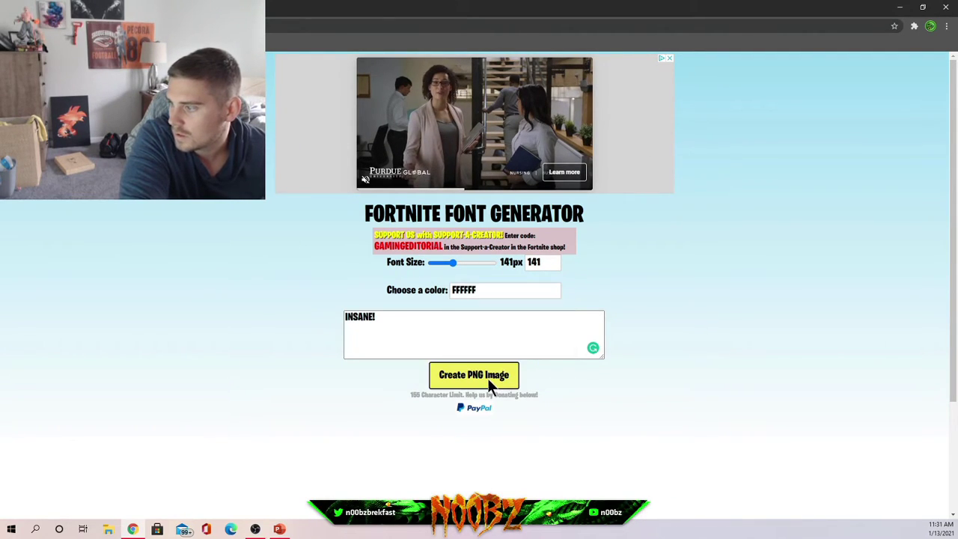
pyautogui.click(490, 383)
pyautogui.rightClick(476, 291)
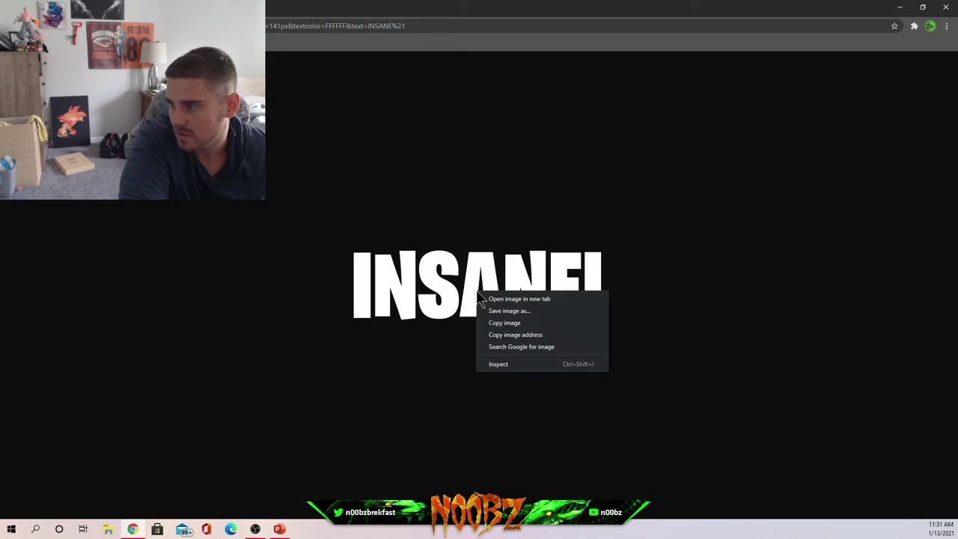
pyautogui.click(507, 324)
# - Paste the white "INSANE!" image onto slide 68 in PowerPoint and fit it inside the red tag
pyautogui.click(944, 8)
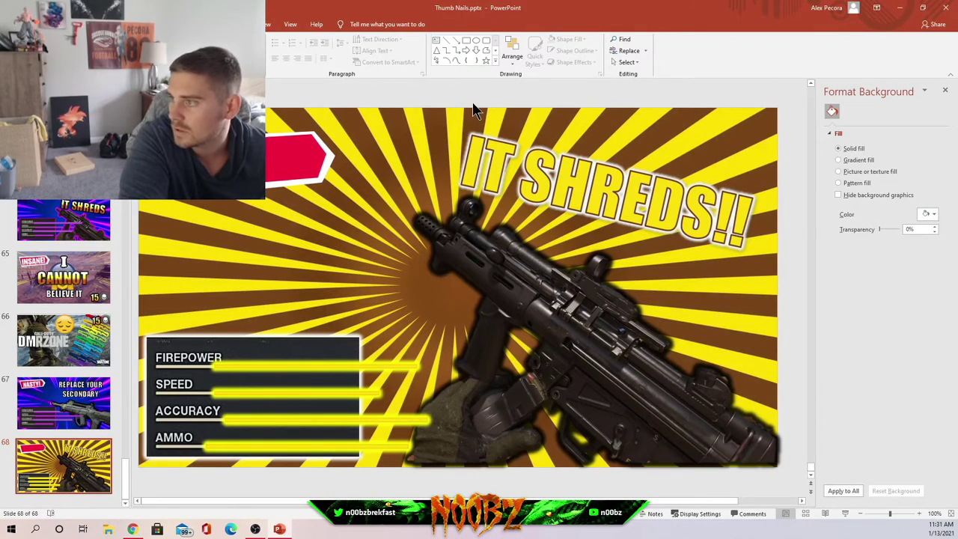
pyautogui.hotkey('ctrl', 'v')
pyautogui.moveTo(422, 300); pyautogui.dragTo(273, 164)
pyautogui.moveTo(422, 119); pyautogui.dragTo(269, 155)
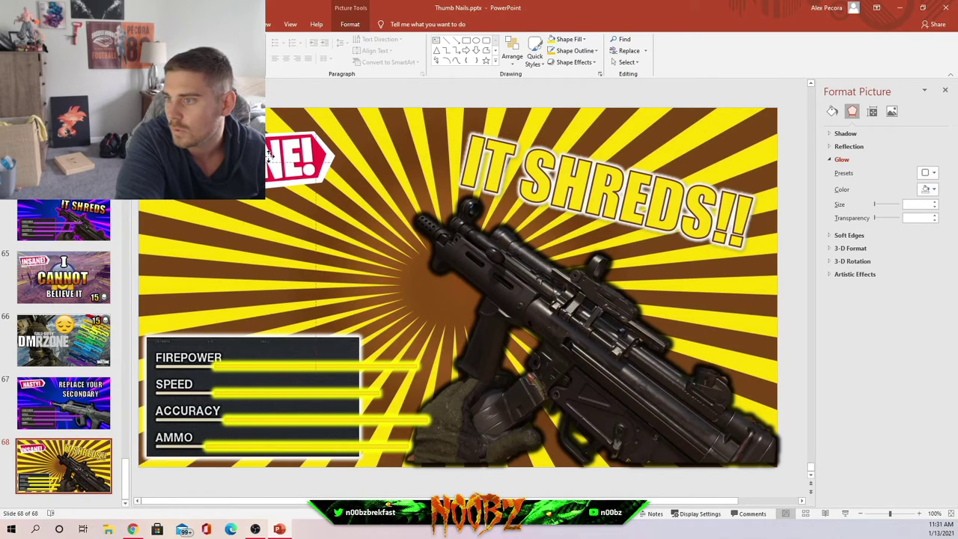
pyautogui.click(305, 97)
pyautogui.click(369, 112)
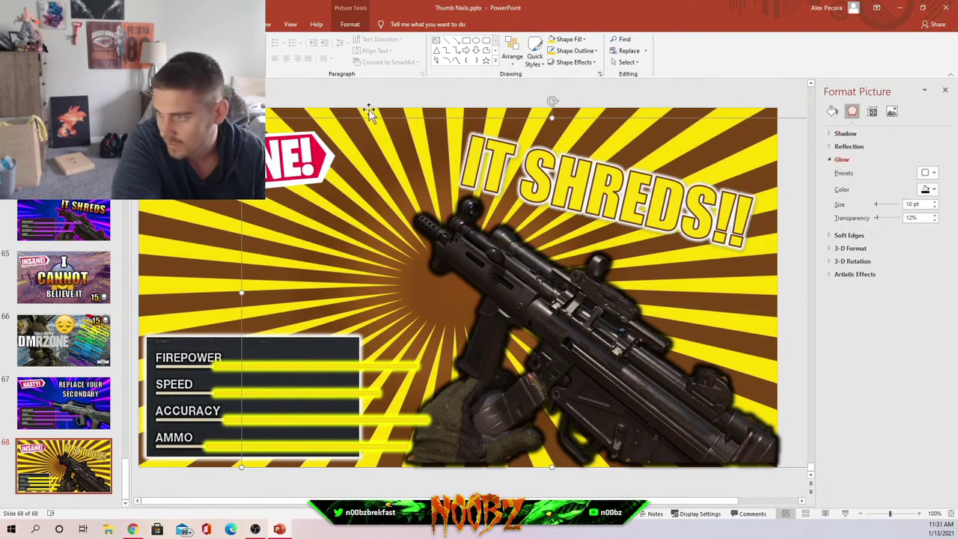